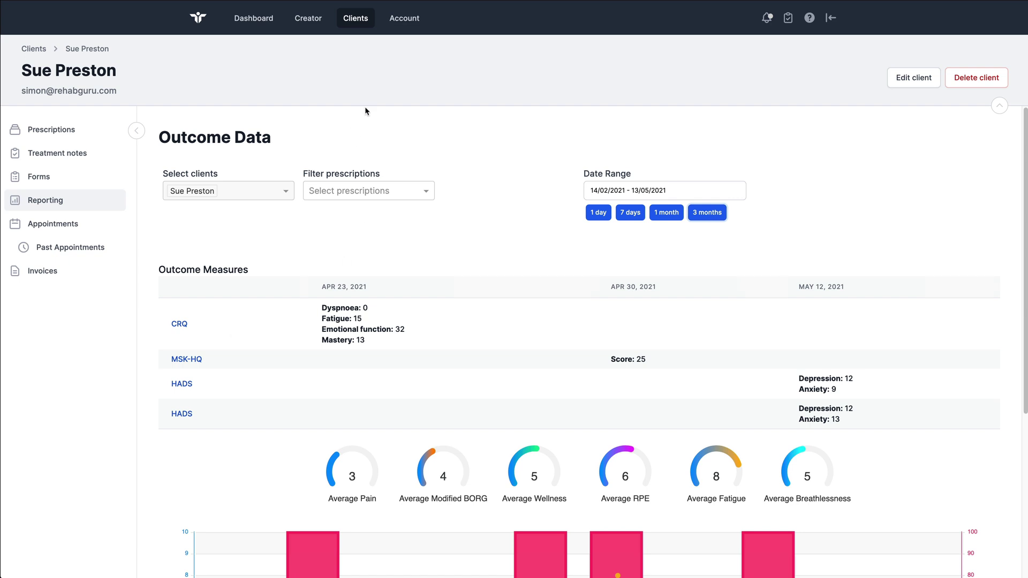
# Go to Account > Forms and add a new blank form template
pyautogui.click(404, 18)
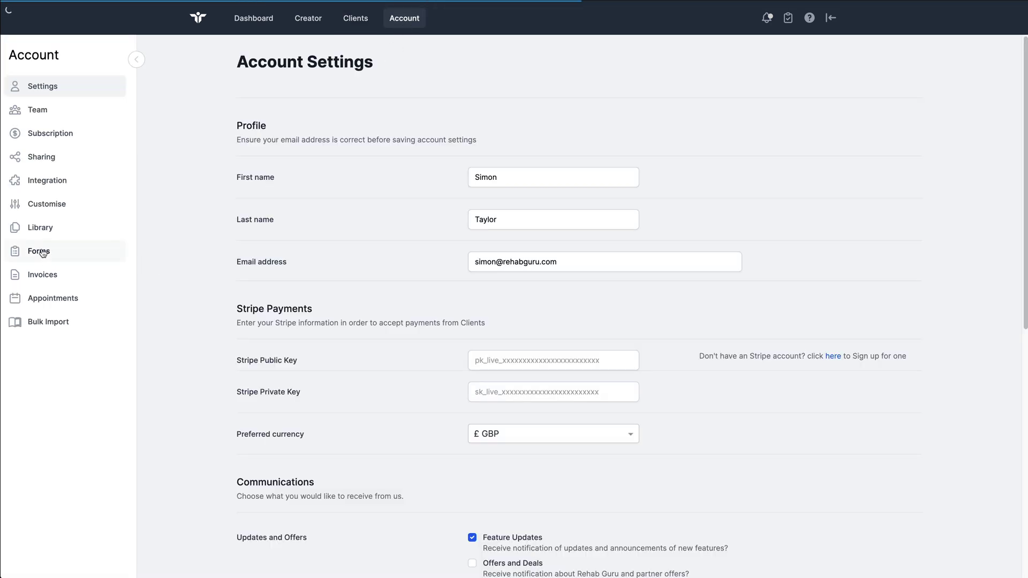
pyautogui.click(42, 251)
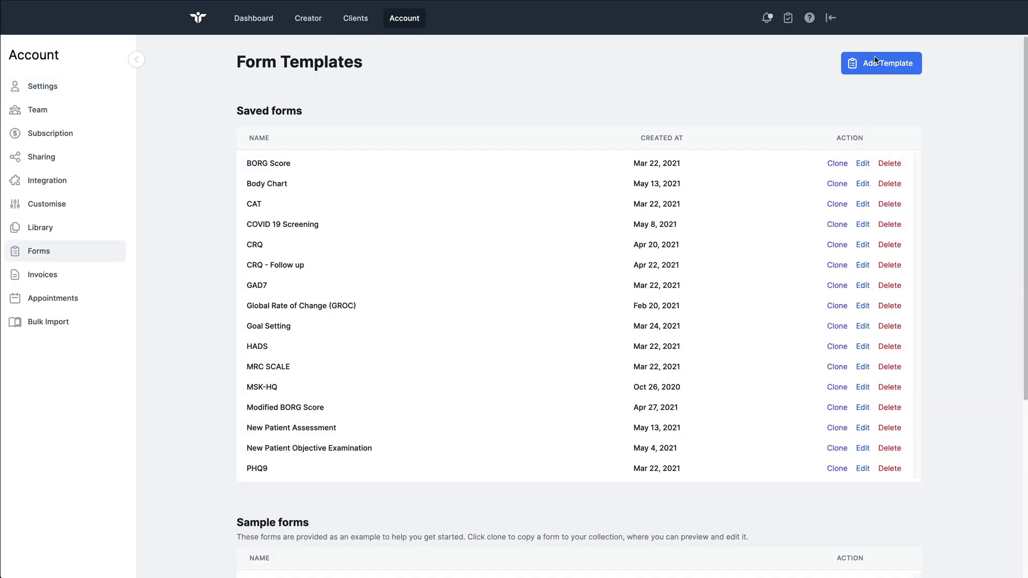
pyautogui.click(875, 60)
pyautogui.click(819, 203)
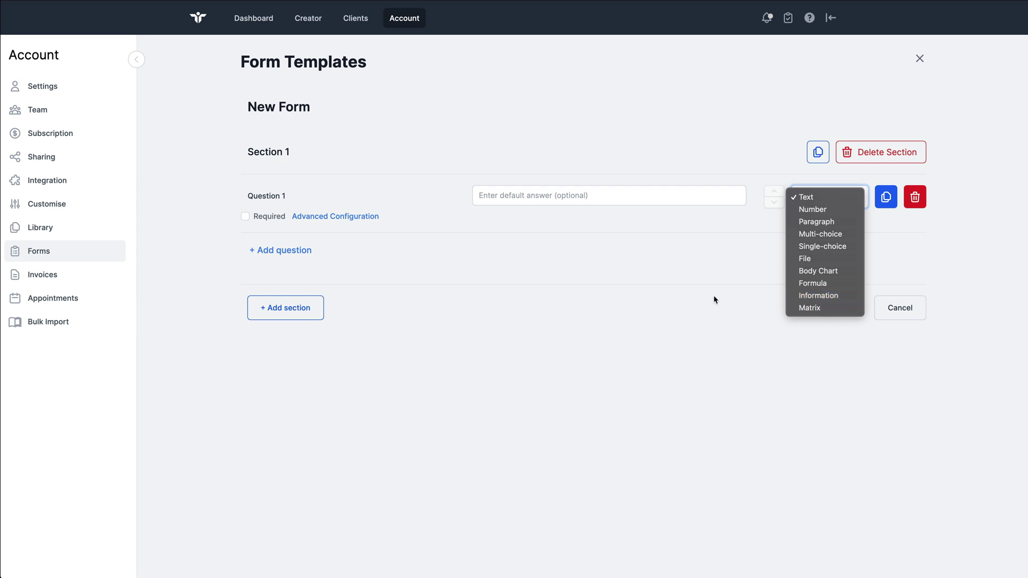
# Make Question 1 multi-choice, add a second option and name the first option 'Slightly'
pyautogui.click(811, 235)
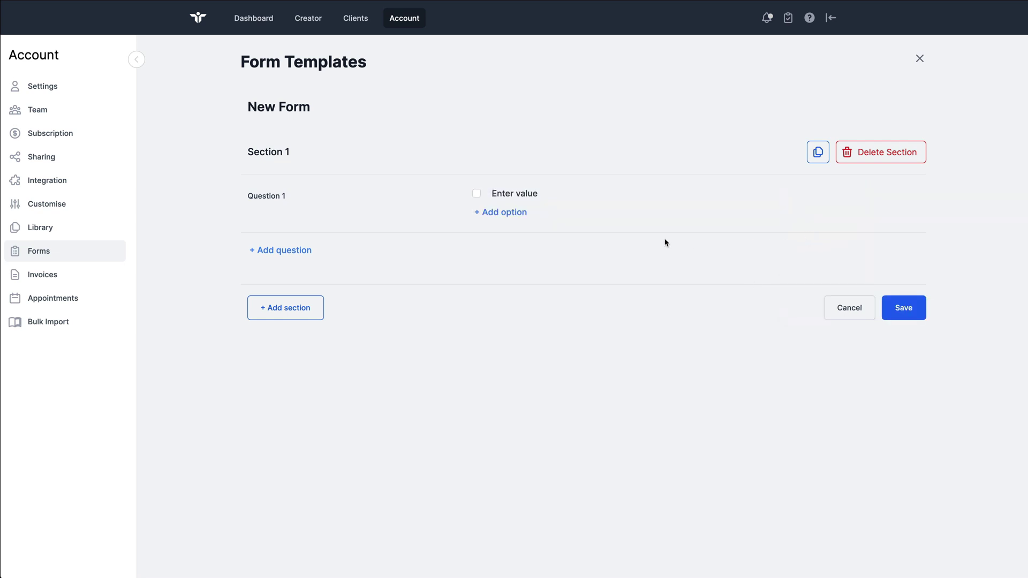
pyautogui.click(519, 215)
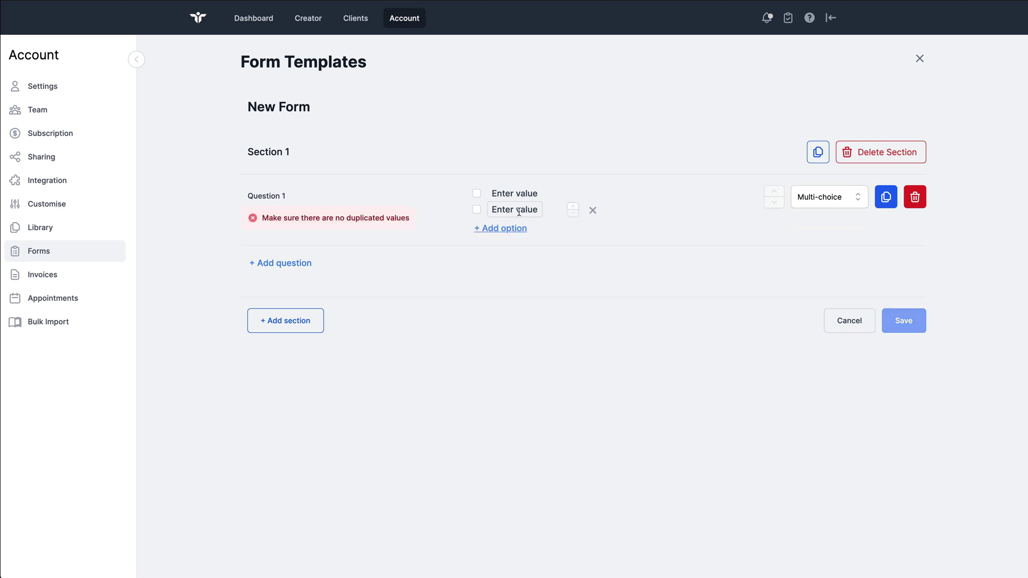
pyautogui.click(518, 210)
pyautogui.hotkey('ctrl', 'a')
pyautogui.write('1')
pyautogui.click(514, 196)
pyautogui.hotkey('ctrl', 'a')
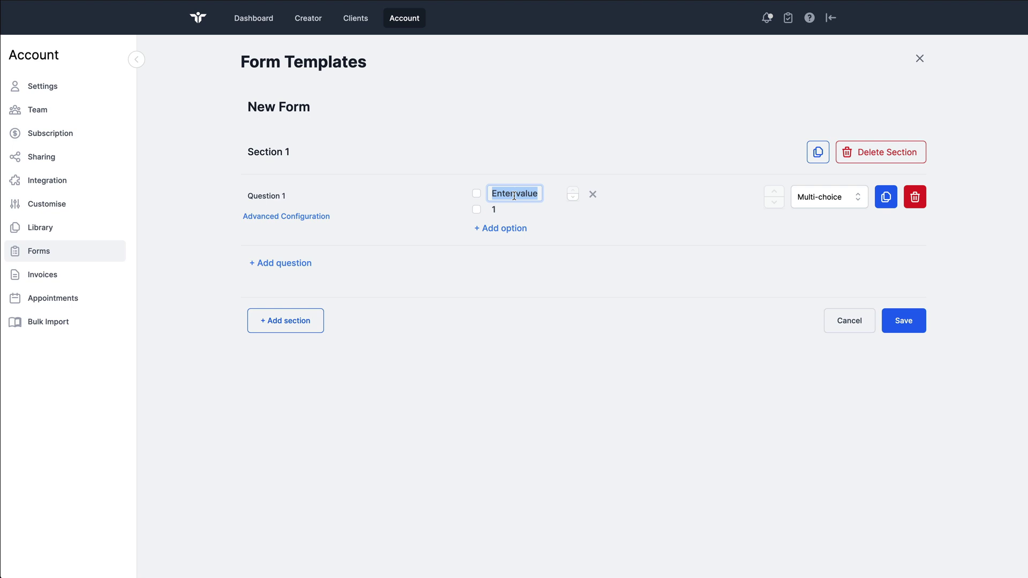
pyautogui.write('Slightly')
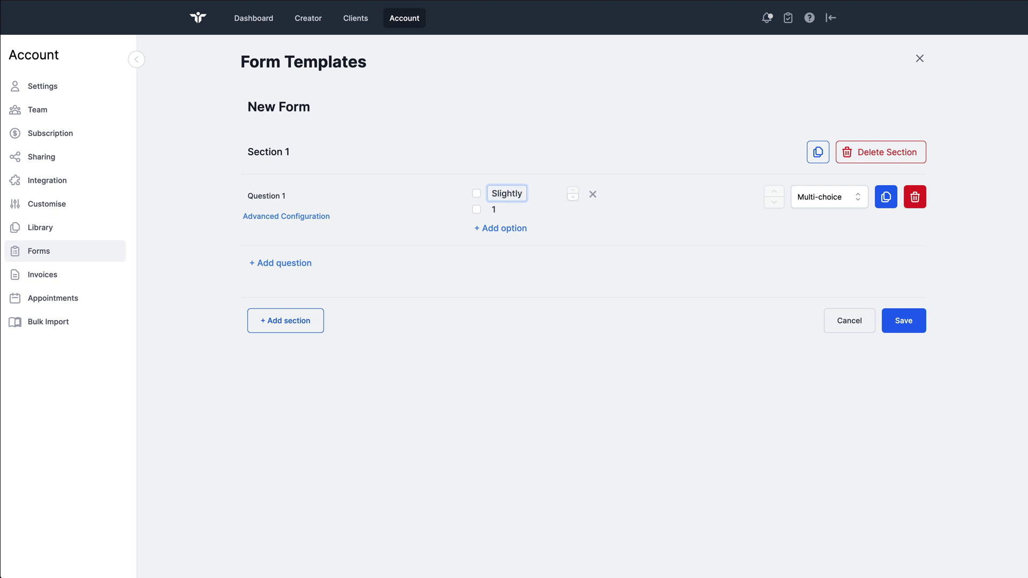
# Name the second option 'A bit more' and add a third option 'Very'
pyautogui.doubleClick(494, 210)
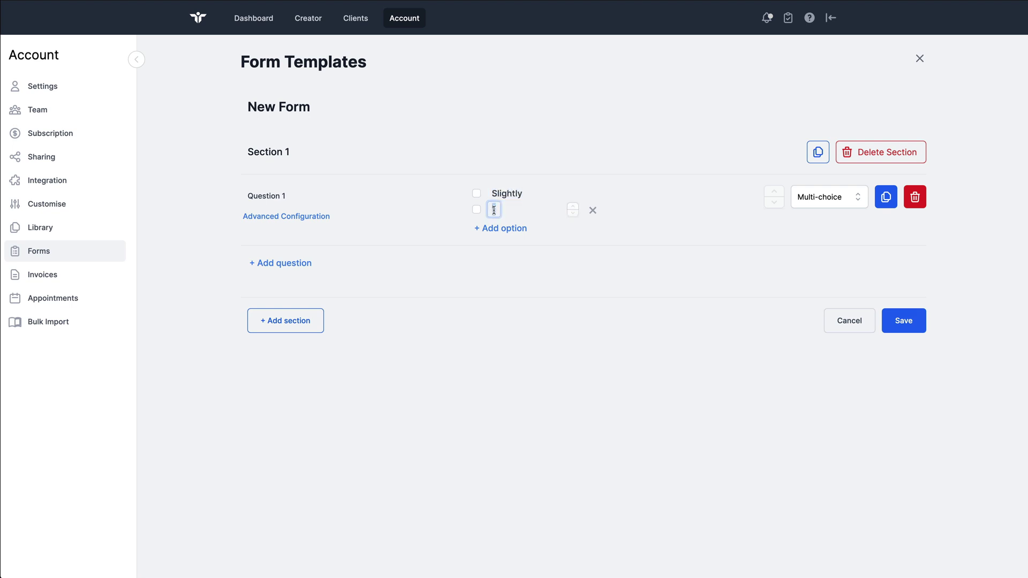
pyautogui.write('A bit more')
pyautogui.click(510, 230)
pyautogui.tripleClick(518, 227)
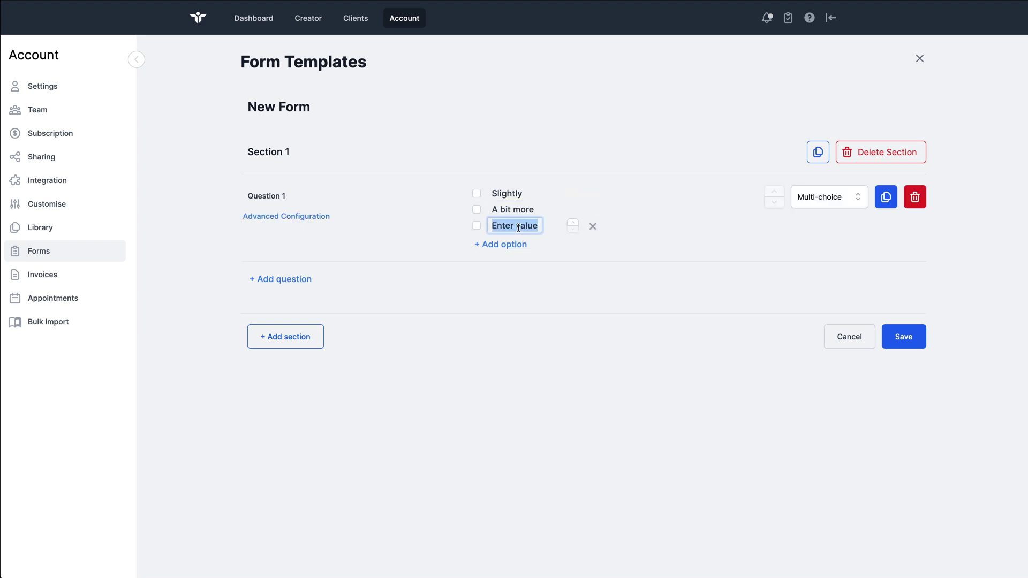
pyautogui.write('Very')
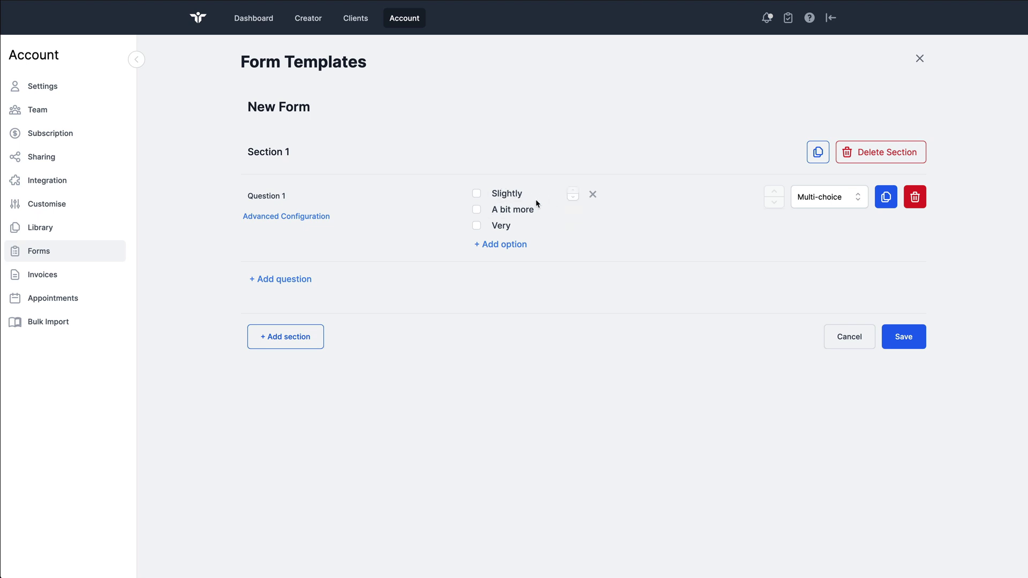
# In Advanced Configuration, give Slightly, A bit more and Very internal values 1, 2 and 3
pyautogui.click(303, 218)
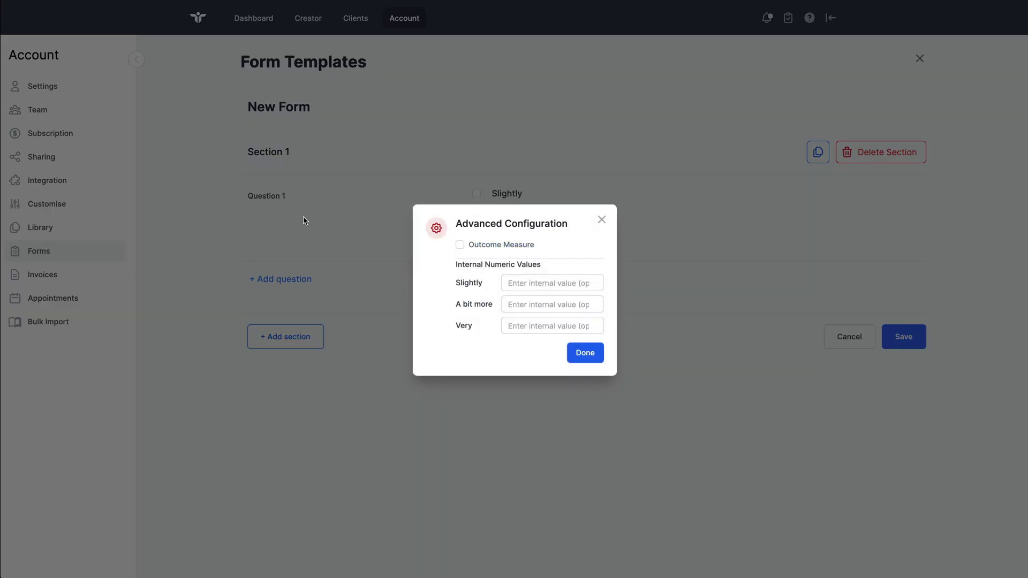
pyautogui.click(547, 286)
pyautogui.write('1')
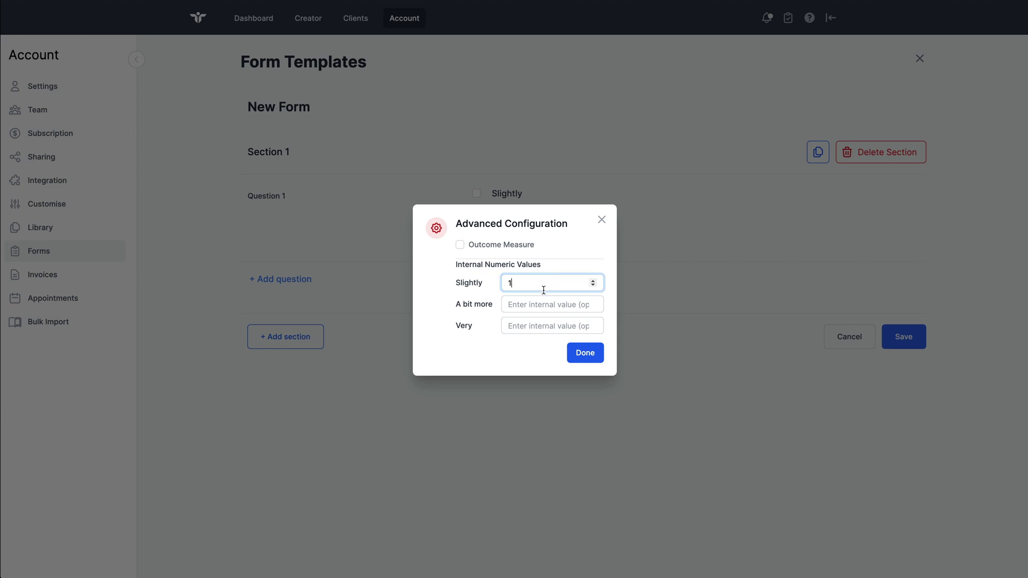
pyautogui.press('Tab')
pyautogui.write('2')
pyautogui.press('Tab')
pyautogui.write('3')
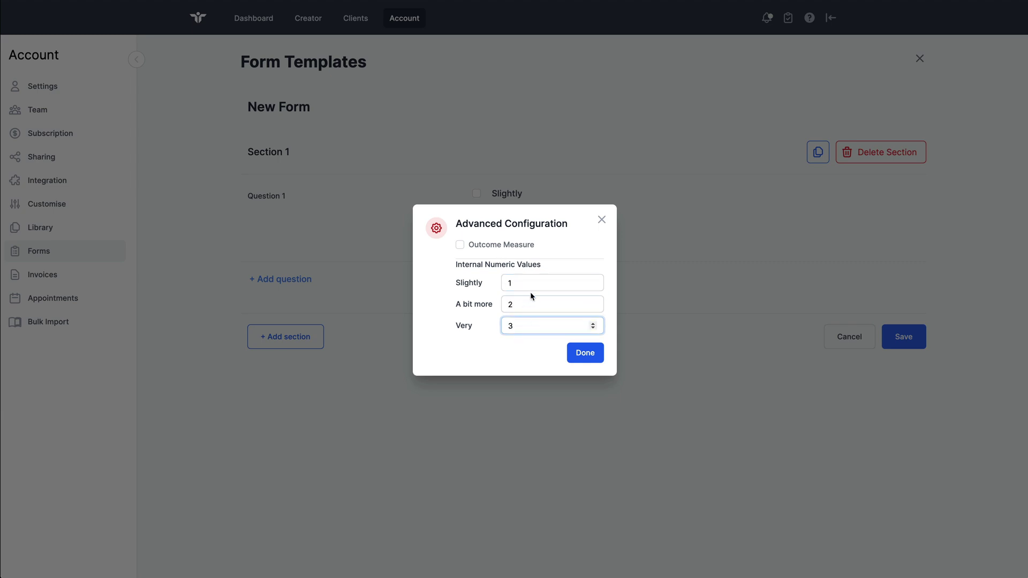
pyautogui.click(572, 353)
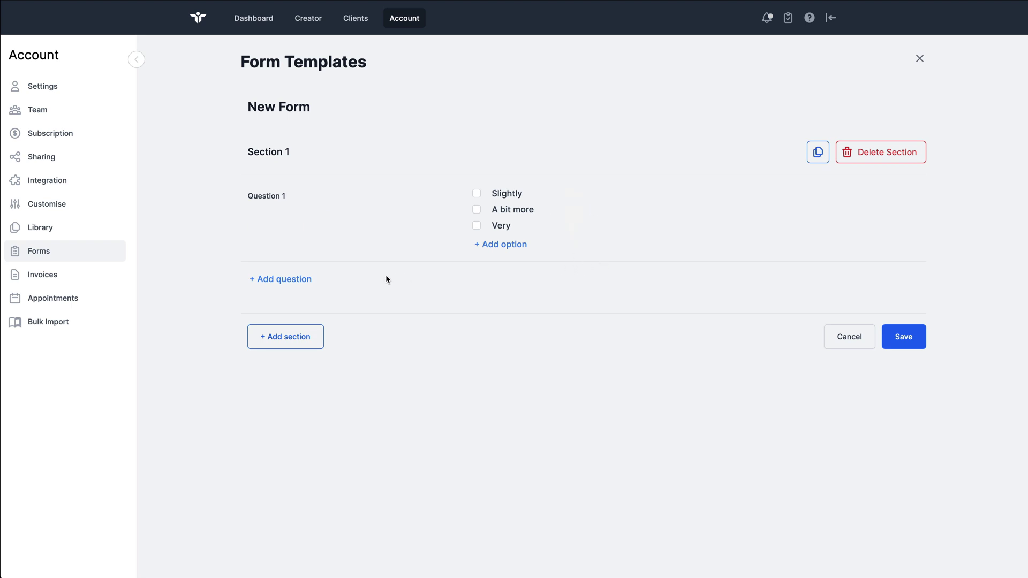
# Add Question 2 as a Formula-type question
pyautogui.click(298, 281)
pyautogui.click(838, 293)
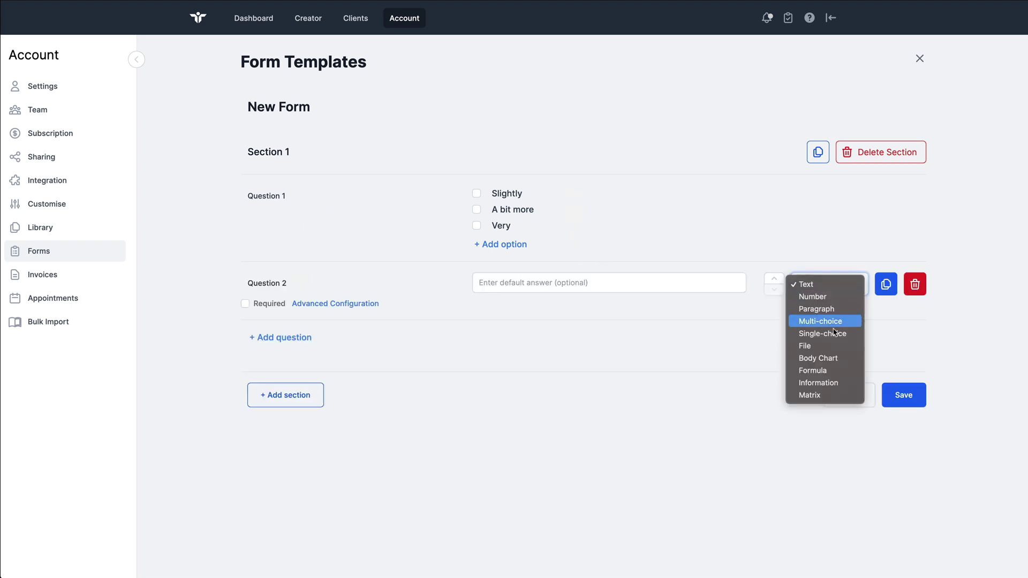
pyautogui.click(833, 370)
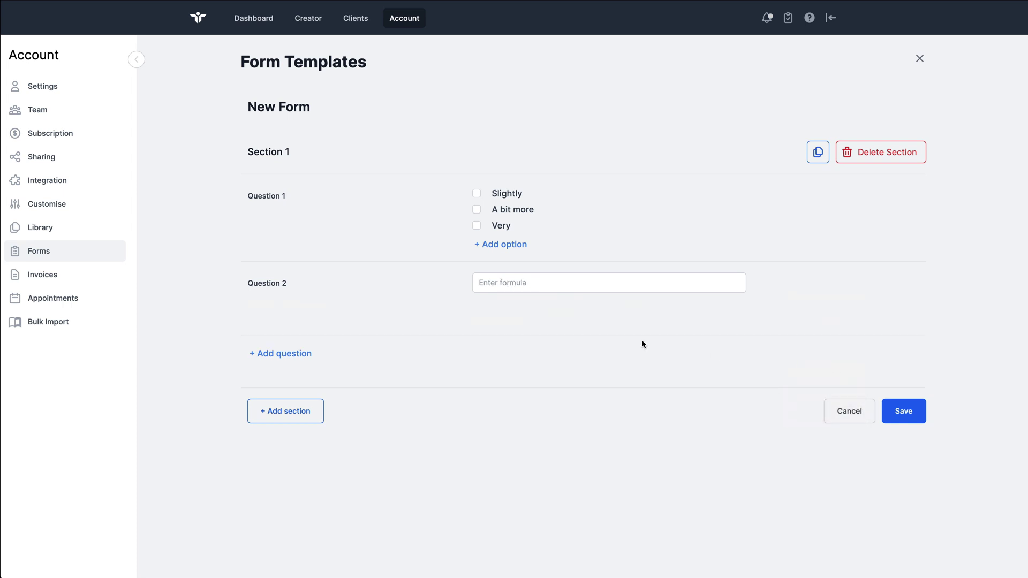
# Change Question 1's type from Multi-choice to Single-choice
pyautogui.moveTo(363, 218)
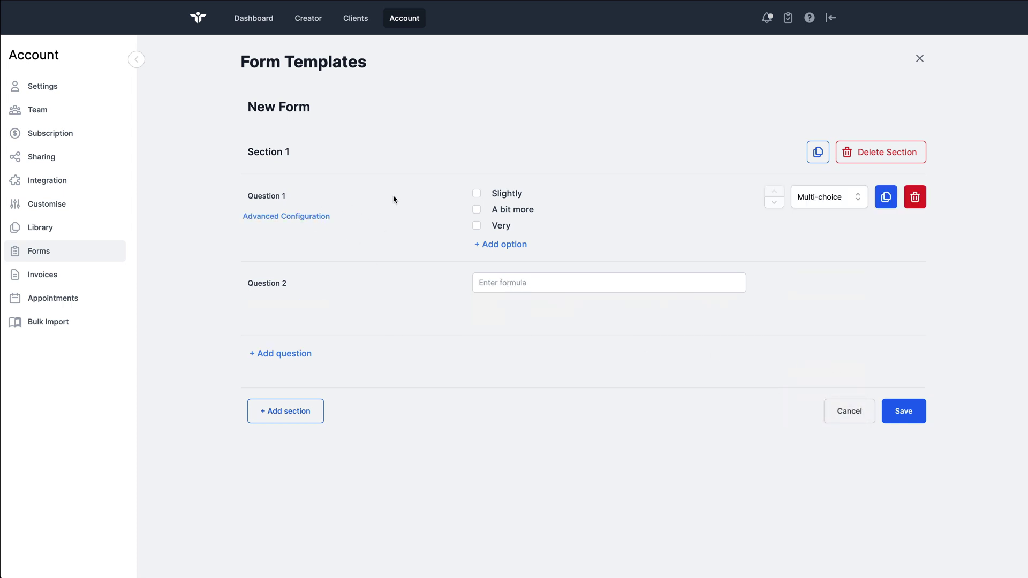
pyautogui.click(821, 203)
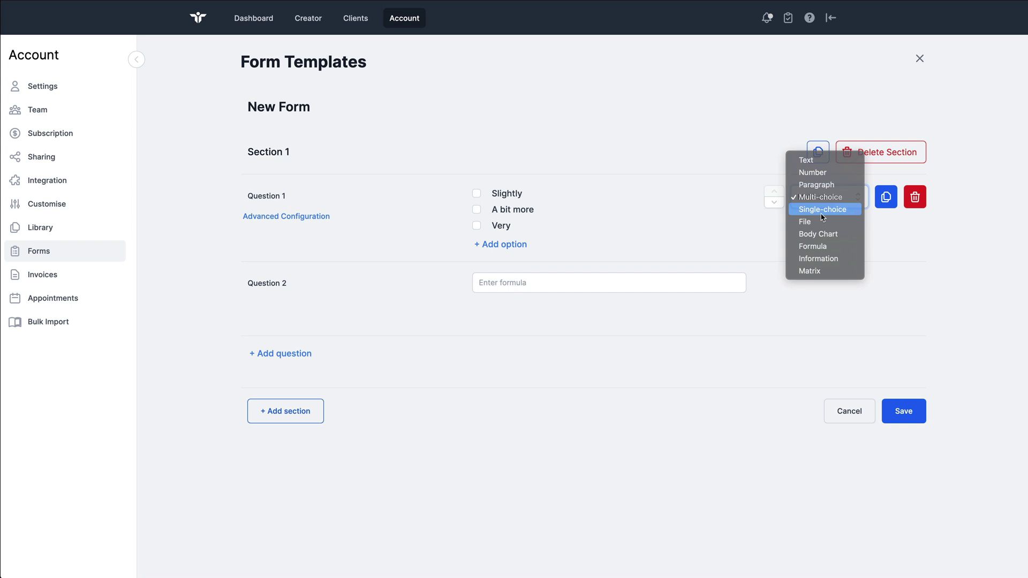
pyautogui.click(822, 210)
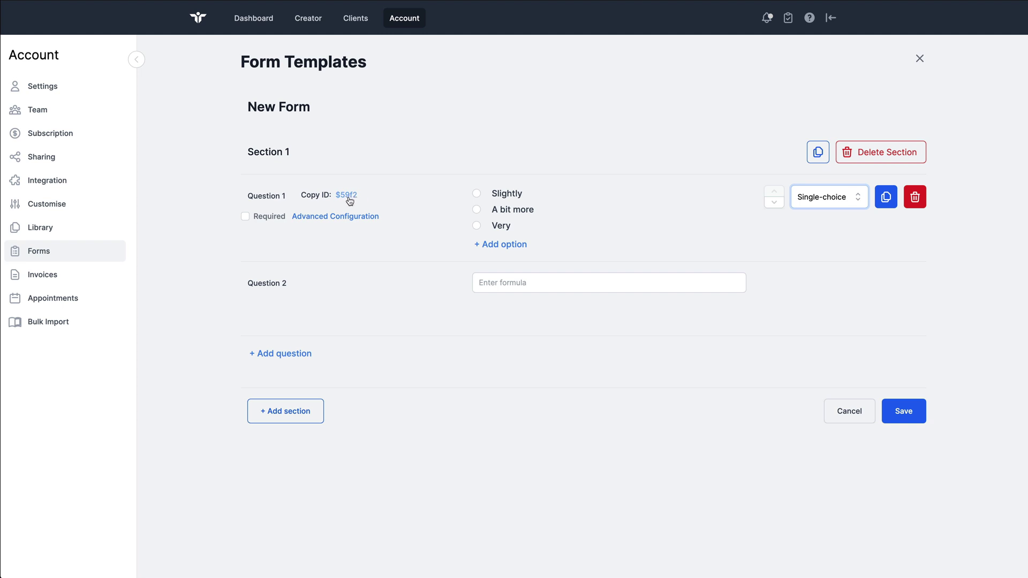
pyautogui.click(516, 282)
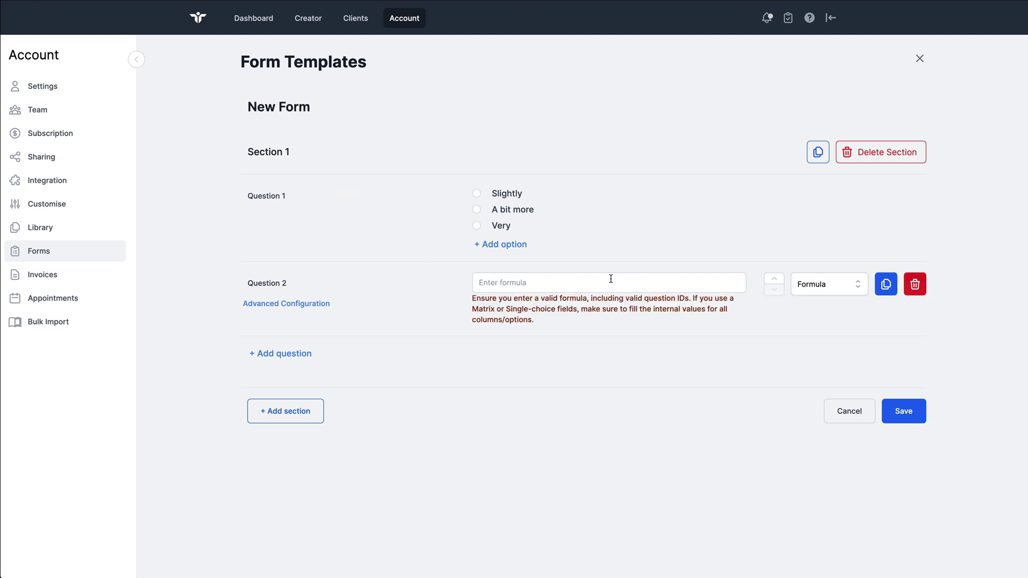
# Duplicate Question 1 twice to get three scoring questions and copy the first one's ID
pyautogui.click(583, 213)
pyautogui.click(891, 208)
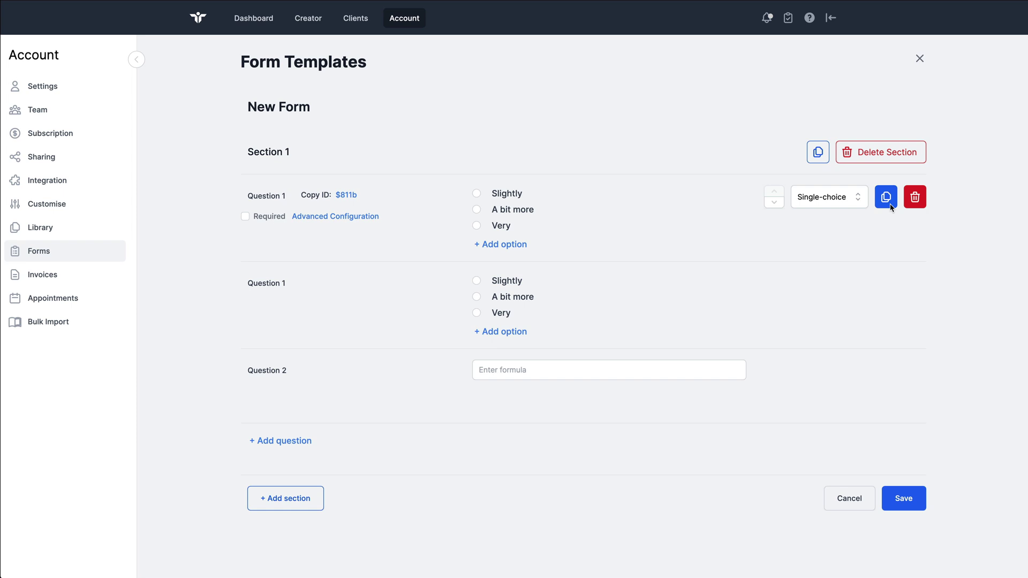
pyautogui.click(886, 285)
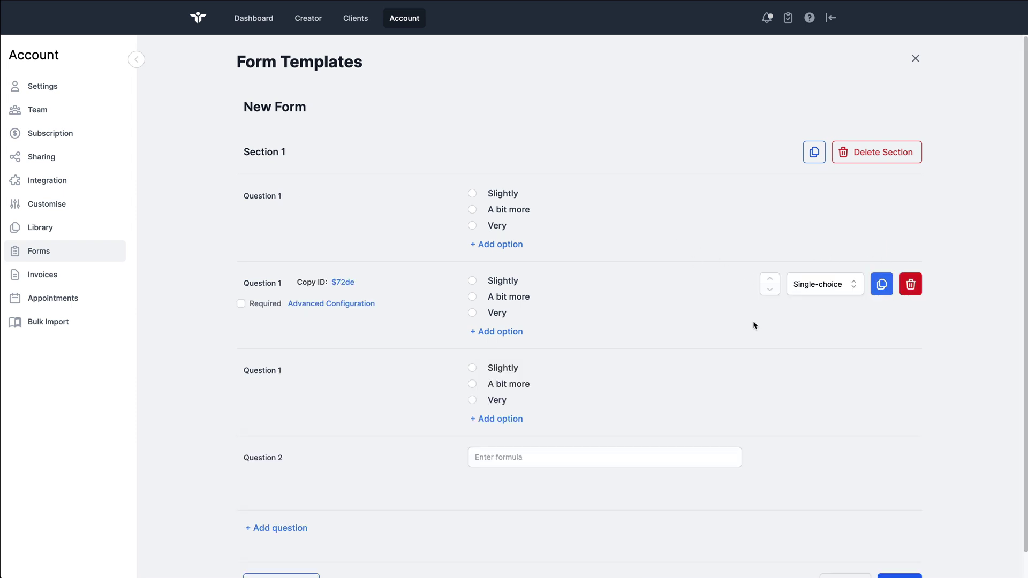
pyautogui.scroll(-1, 675, 320)
pyautogui.click(586, 330)
pyautogui.click(410, 200)
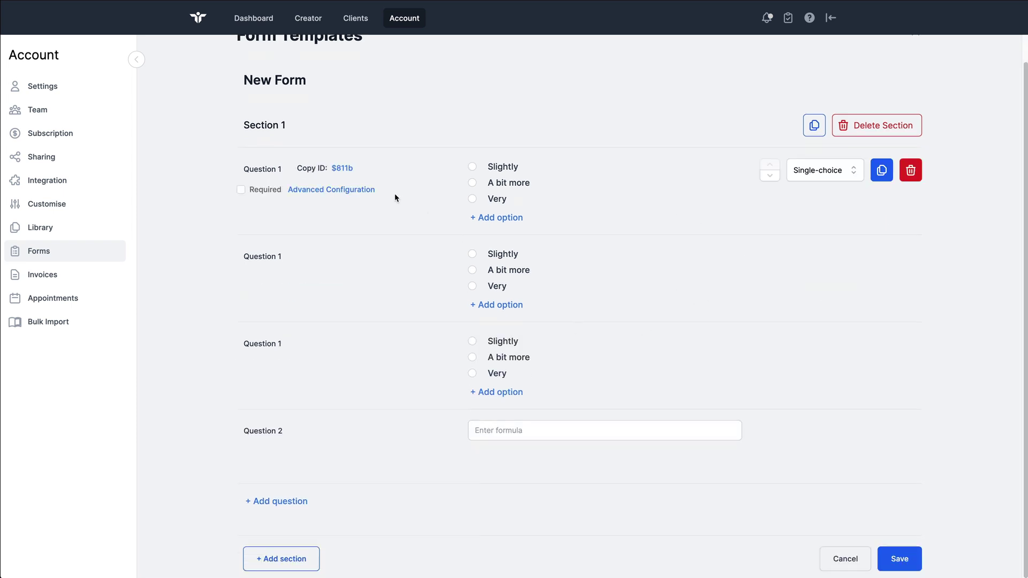
pyautogui.click(402, 349)
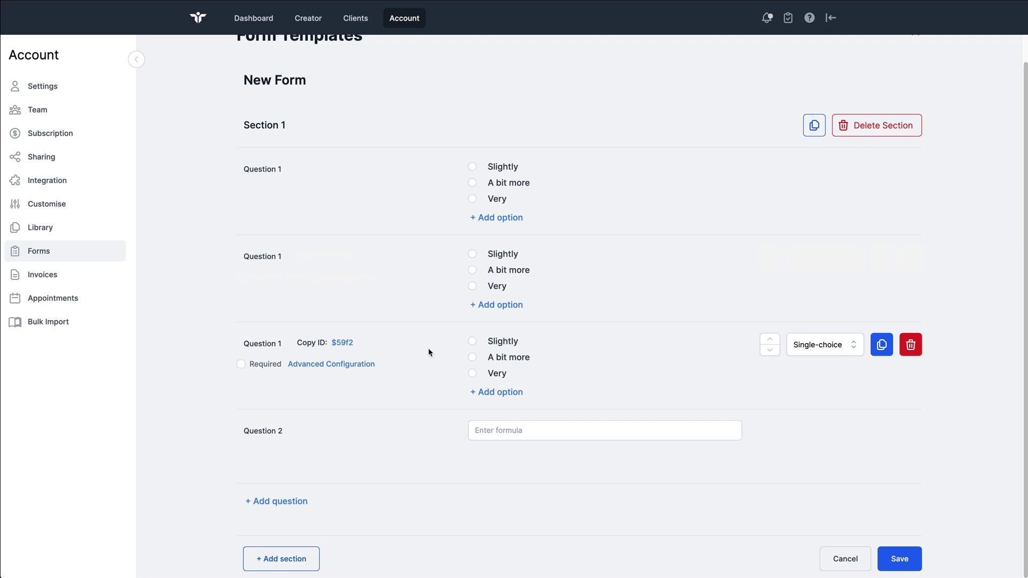
pyautogui.click(339, 169)
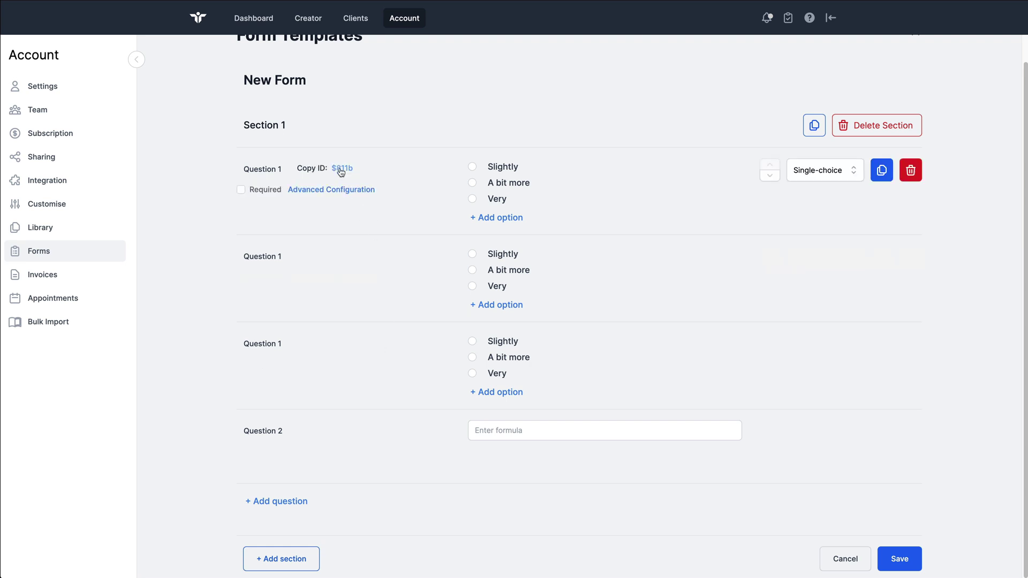
# Enter the formula $811b+$72de+$59f2 in Question 2 using the three question IDs
pyautogui.click(486, 423)
pyautogui.click(488, 426)
pyautogui.write('$811b')
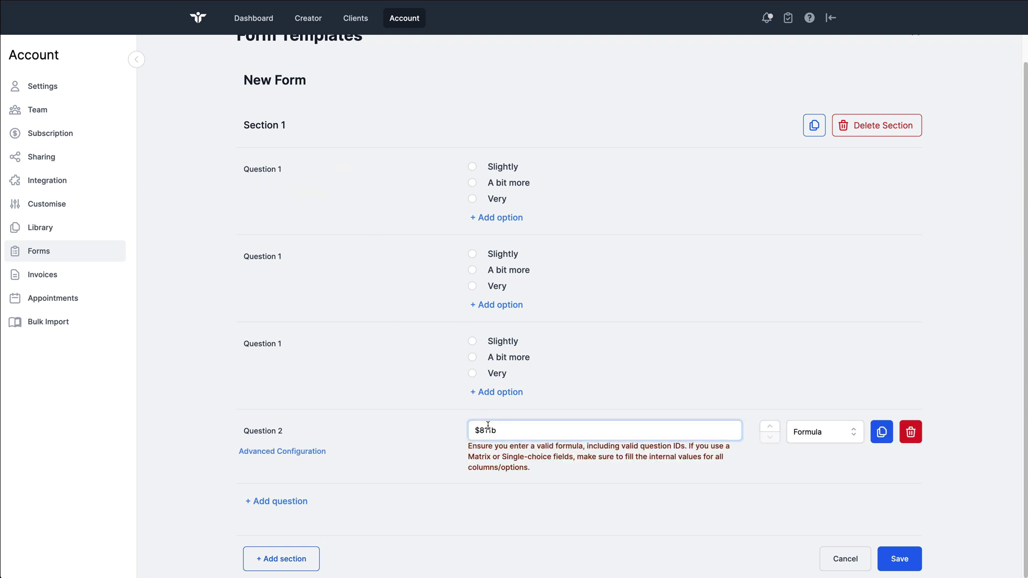
pyautogui.write('+')
pyautogui.click(398, 287)
pyautogui.click(565, 430)
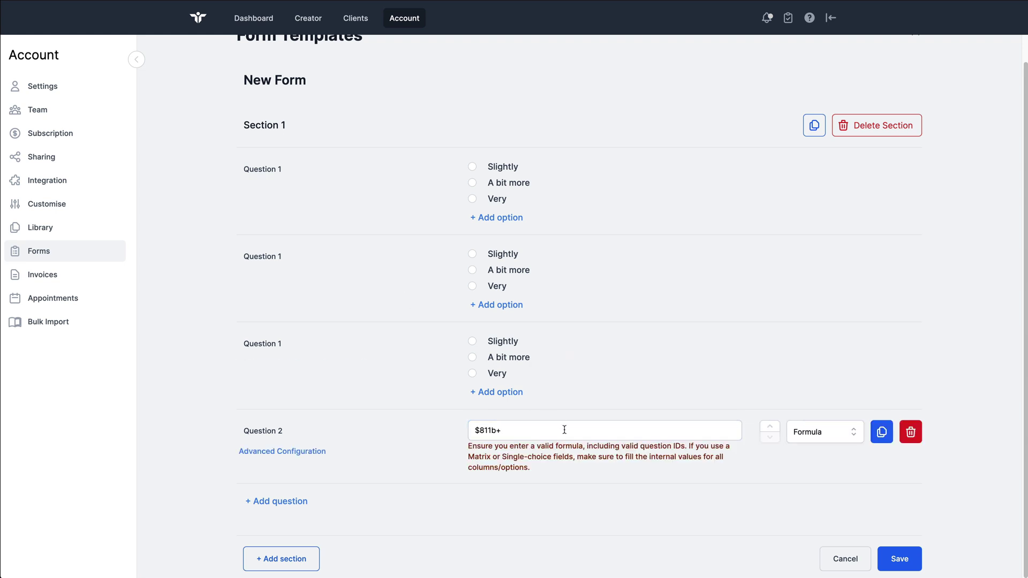
pyautogui.click(545, 428)
pyautogui.write('$72de')
pyautogui.click(492, 405)
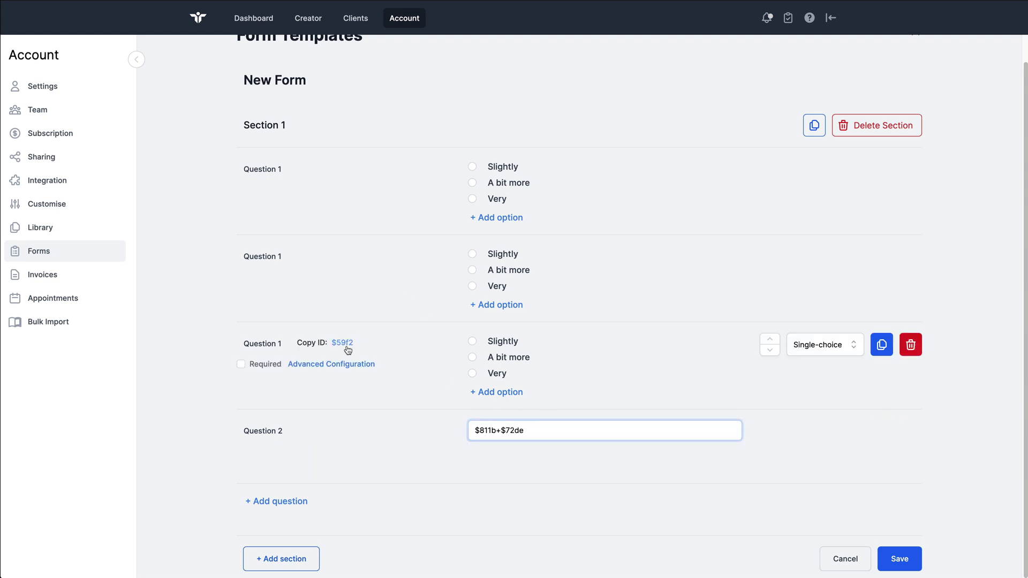
pyautogui.click(553, 427)
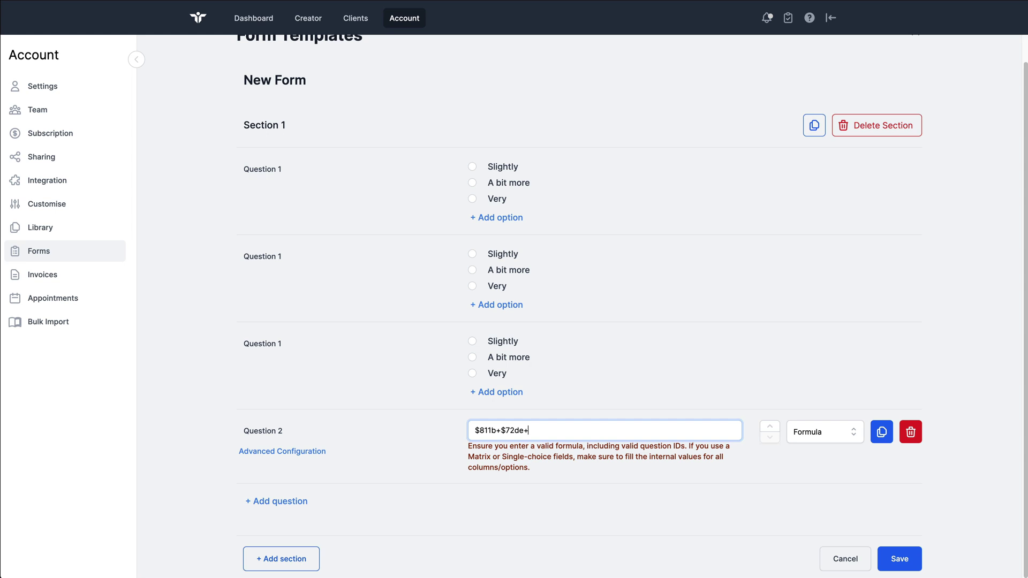
pyautogui.write('+$59f2')
# Check the completed $811b+$72de+$59f2 formula in Question 2's field
pyautogui.moveTo(600, 431); pyautogui.dragTo(466, 434)
pyautogui.moveTo(510, 213)
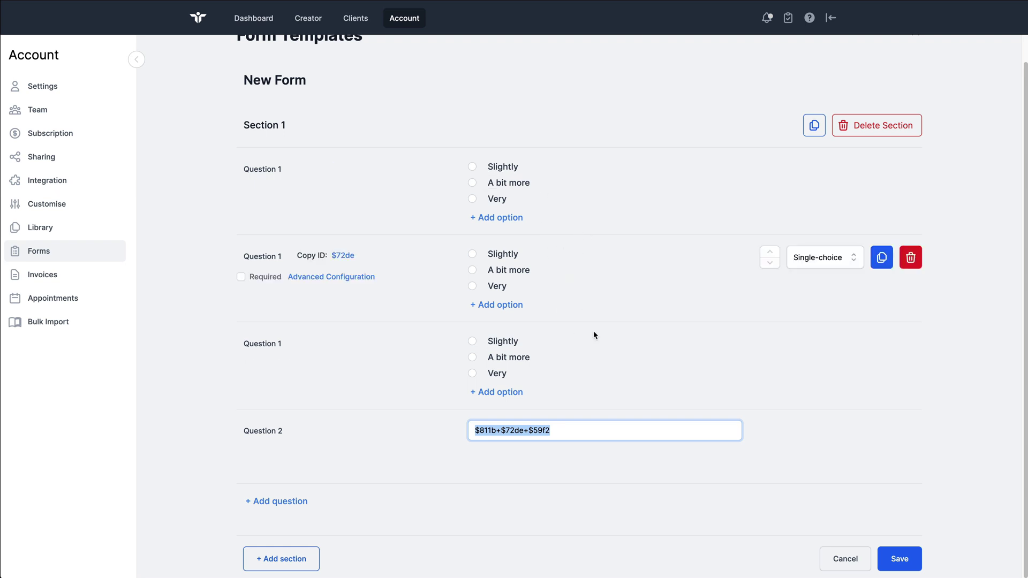
pyautogui.moveTo(551, 431); pyautogui.dragTo(474, 427)
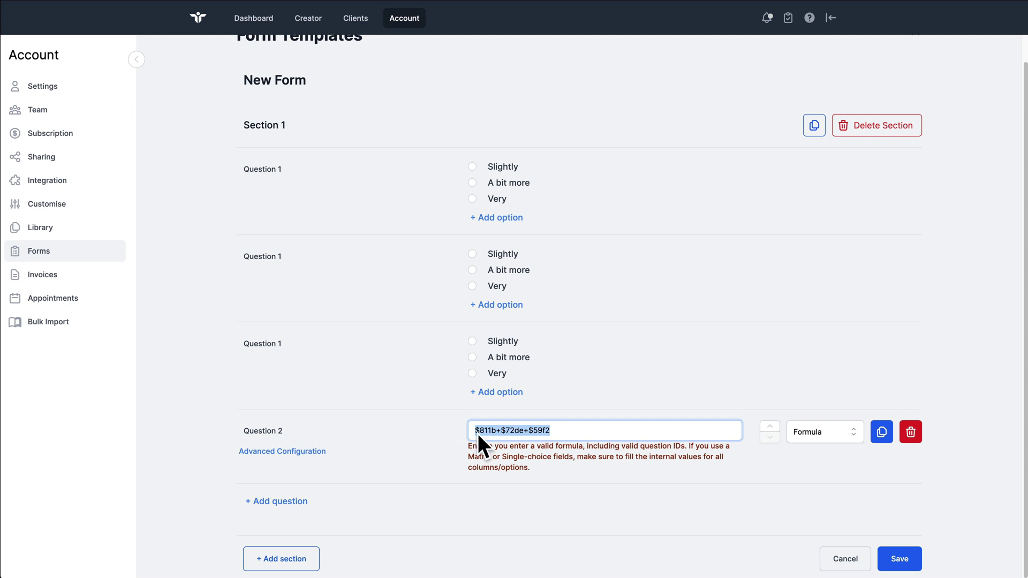
pyautogui.click(593, 426)
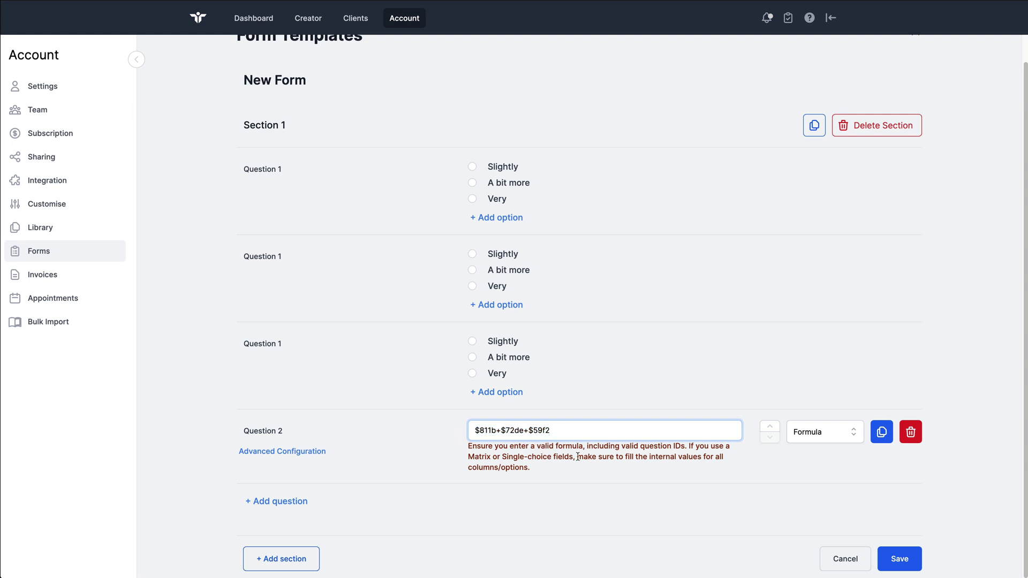
# Mark Question 2's formula as an Outcome Measure and close the form editor
pyautogui.click(294, 452)
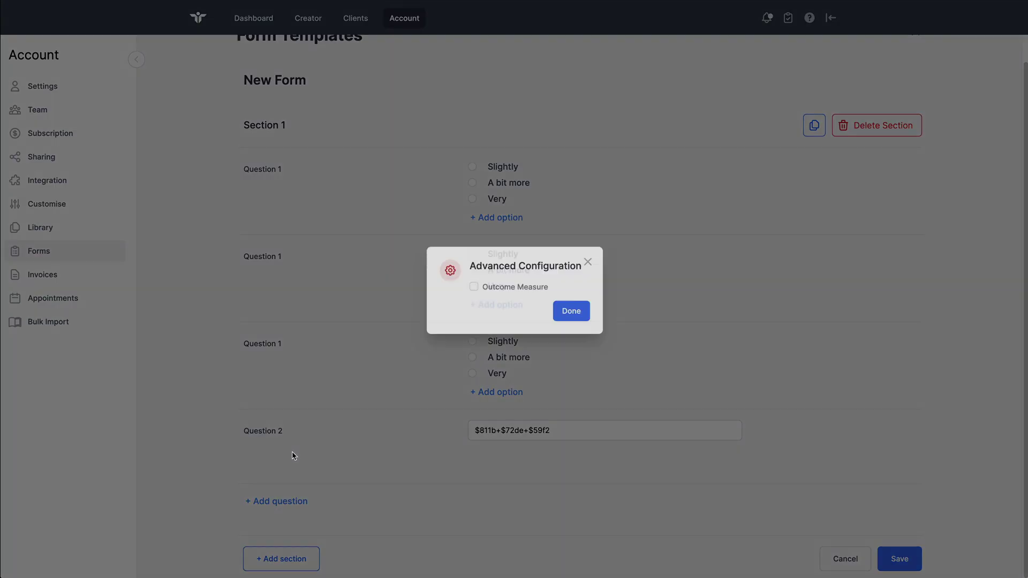
pyautogui.click(475, 289)
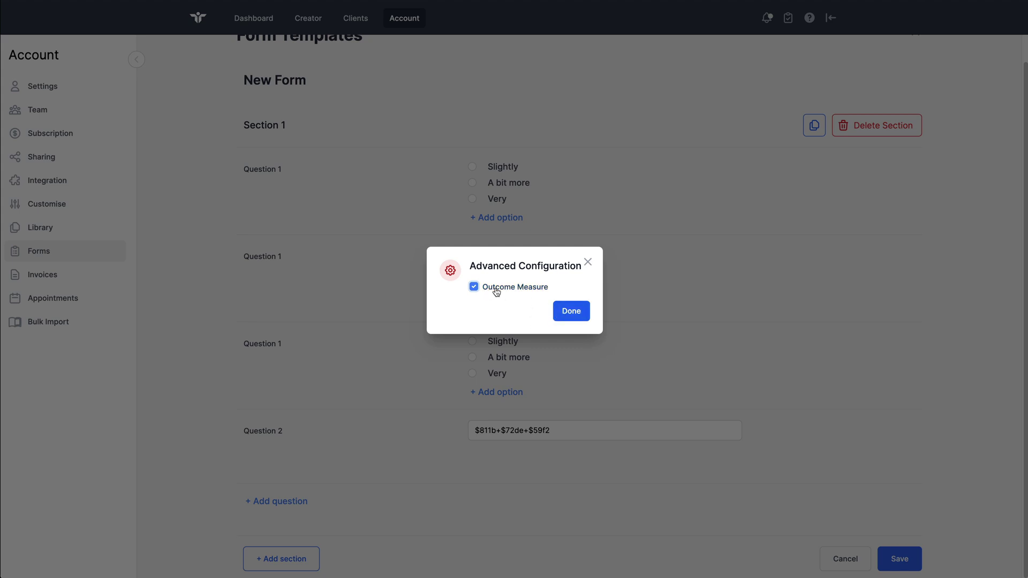
pyautogui.click(571, 311)
pyautogui.scroll(1, 654, 298)
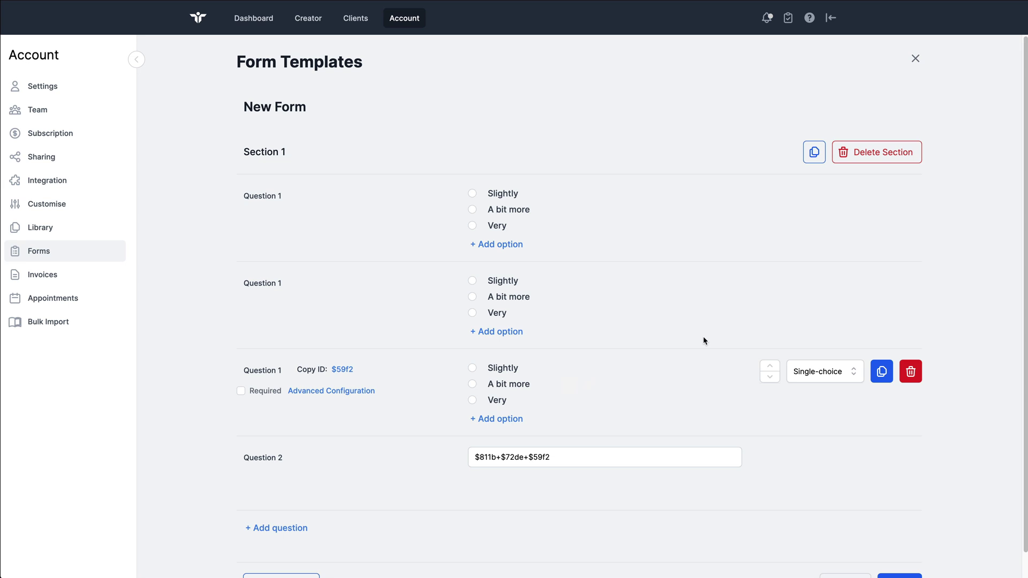
pyautogui.click(916, 60)
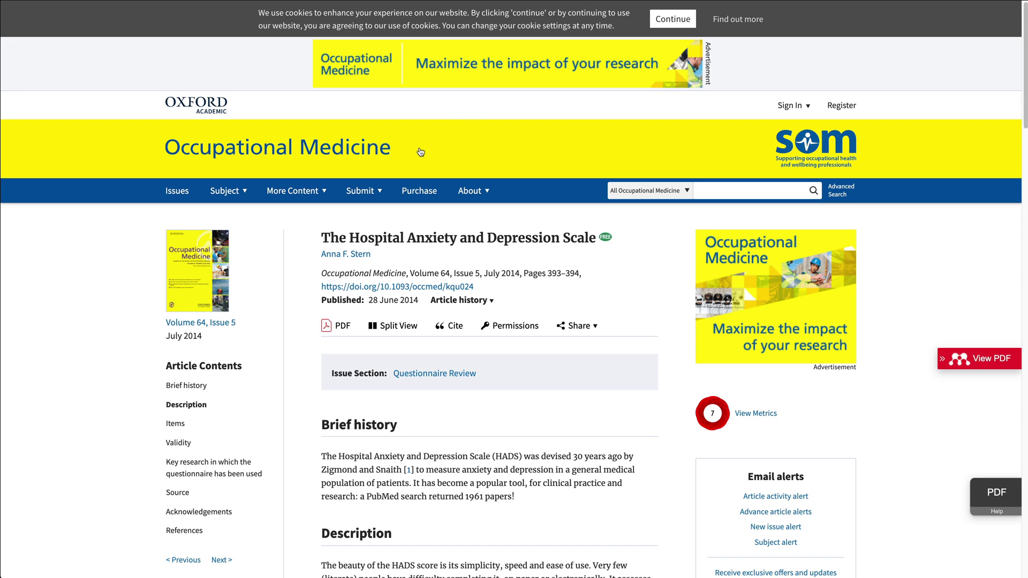
pyautogui.scroll(-3, 413, 156)
pyautogui.scroll(-1, 417, 150)
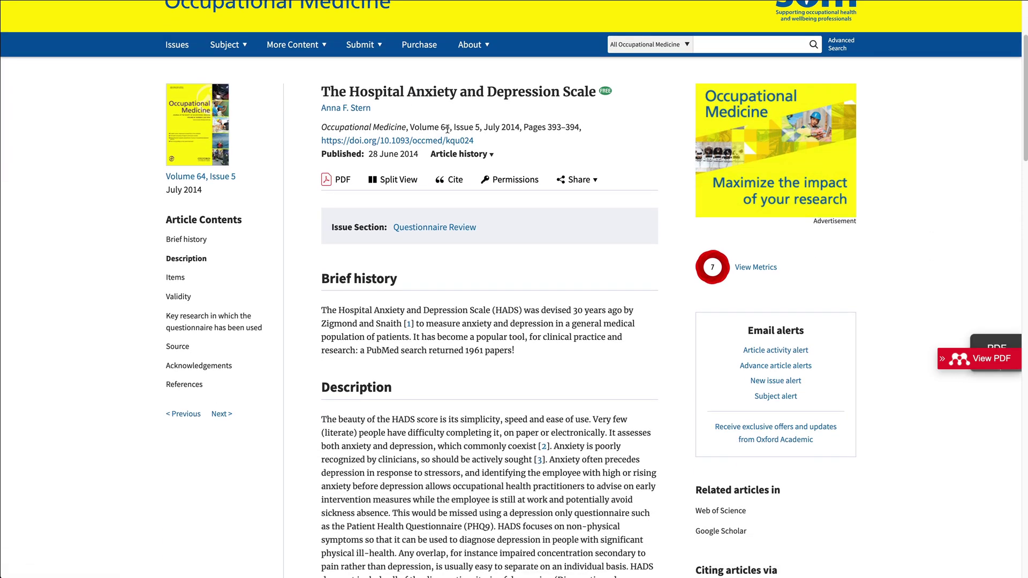
pyautogui.scroll(-1, 467, 113)
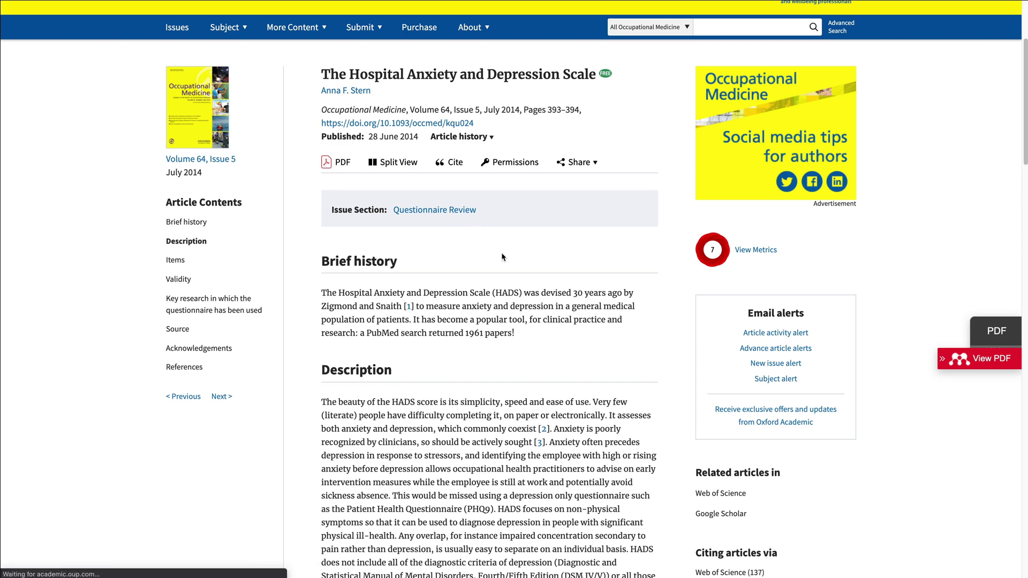
pyautogui.scroll(-5, 514, 252)
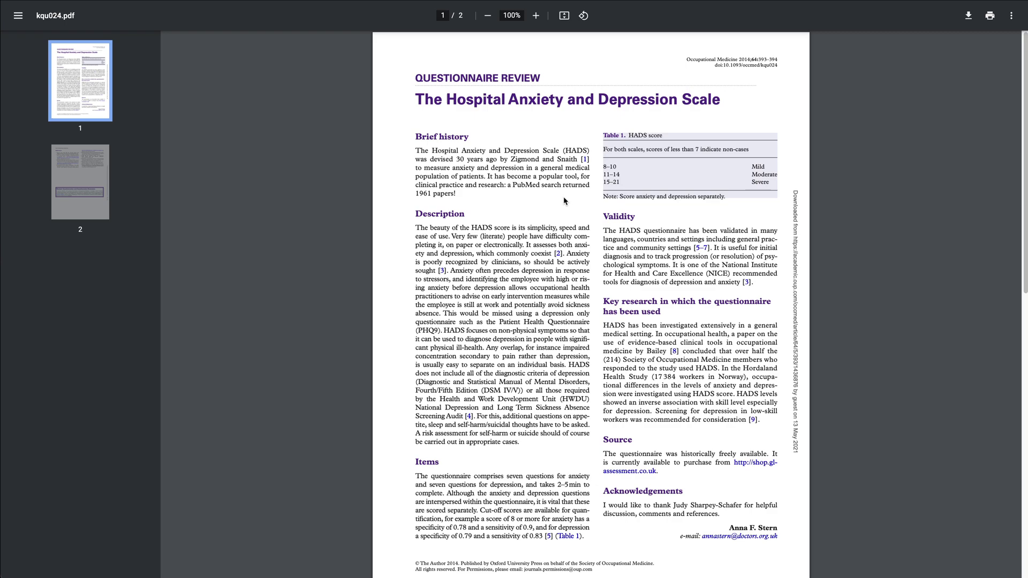
pyautogui.scroll(-10, 565, 201)
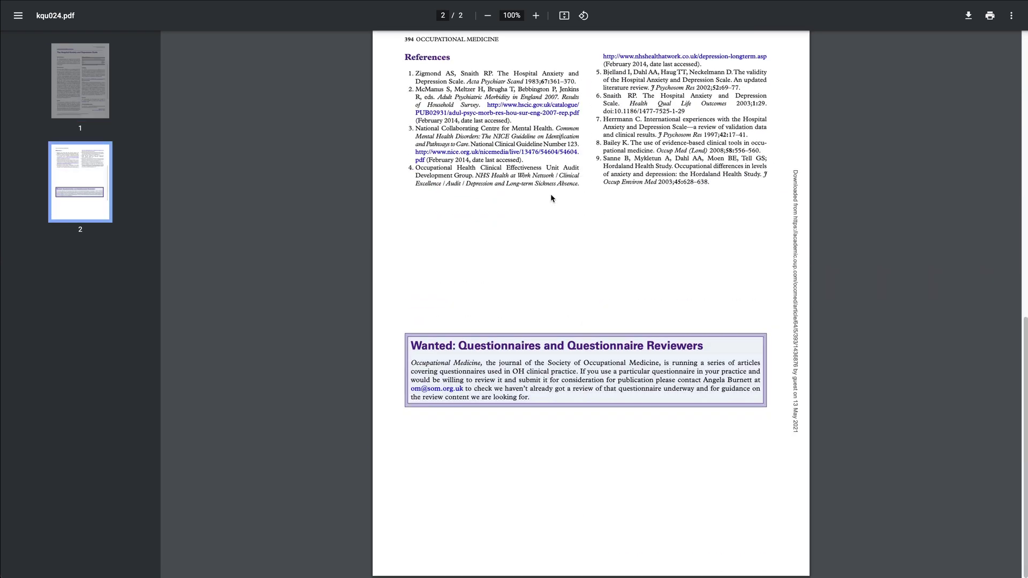
pyautogui.scroll(10, 541, 210)
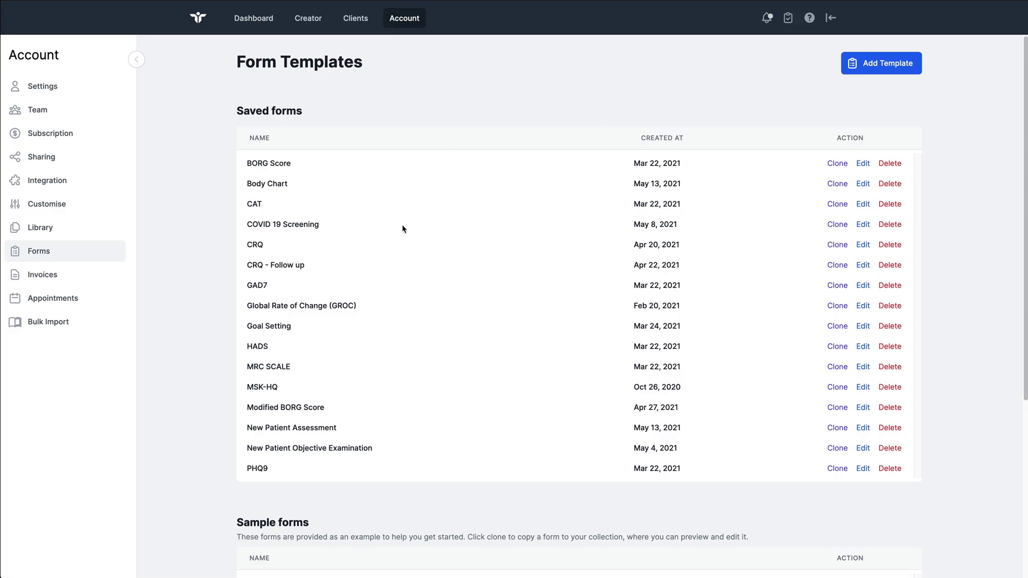
# Open the HADS template for editing and review the first question's answer scores
pyautogui.click(862, 348)
pyautogui.moveTo(625, 236)
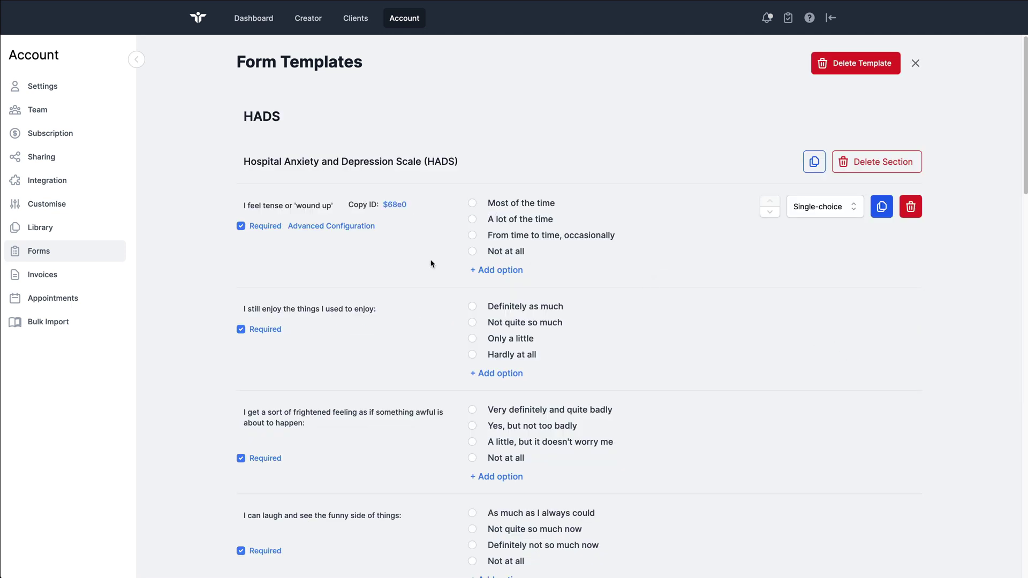
pyautogui.moveTo(586, 214)
pyautogui.moveTo(538, 217)
pyautogui.moveTo(533, 239)
pyautogui.click(347, 226)
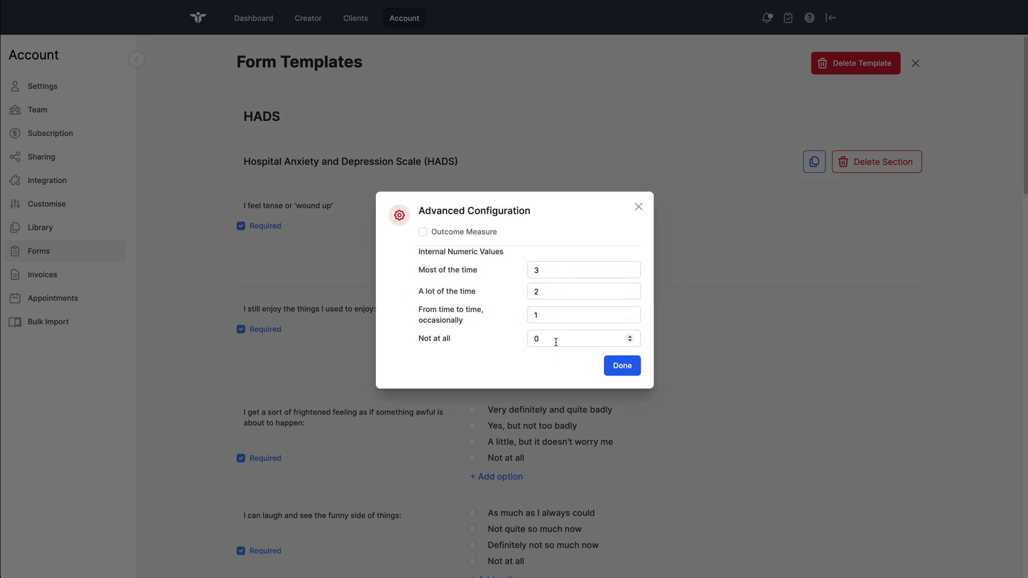
pyautogui.click(622, 365)
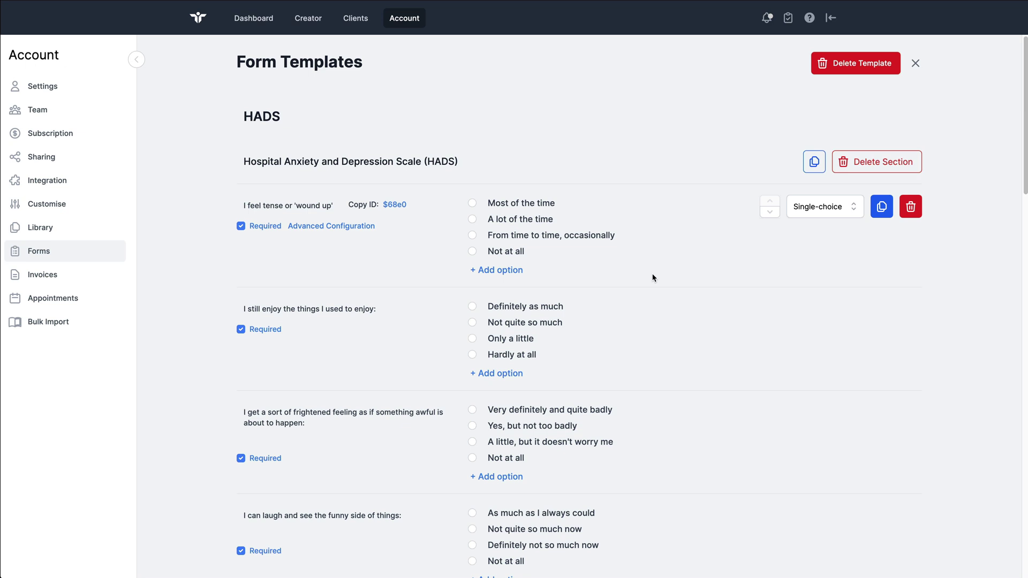
# Scroll down to inspect the Depression and Anxiety formula fields
pyautogui.scroll(-10, 652, 278)
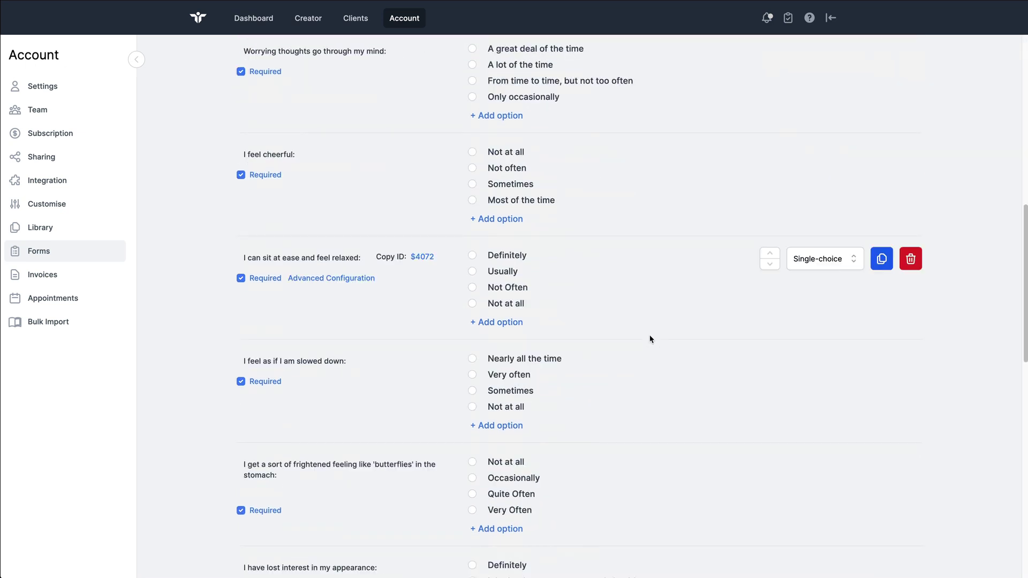
pyautogui.scroll(-14, 651, 339)
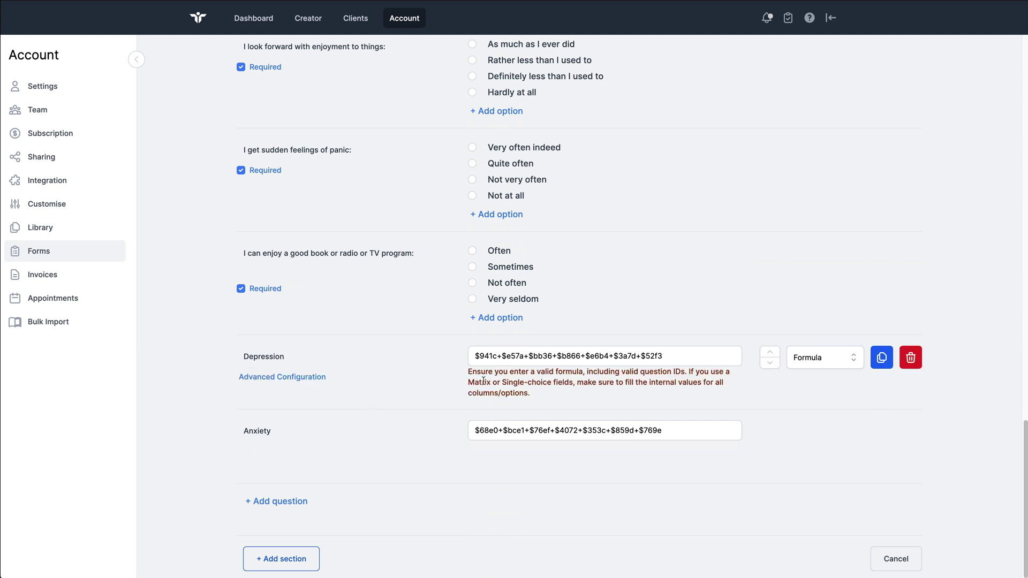
pyautogui.moveTo(657, 354); pyautogui.dragTo(470, 353)
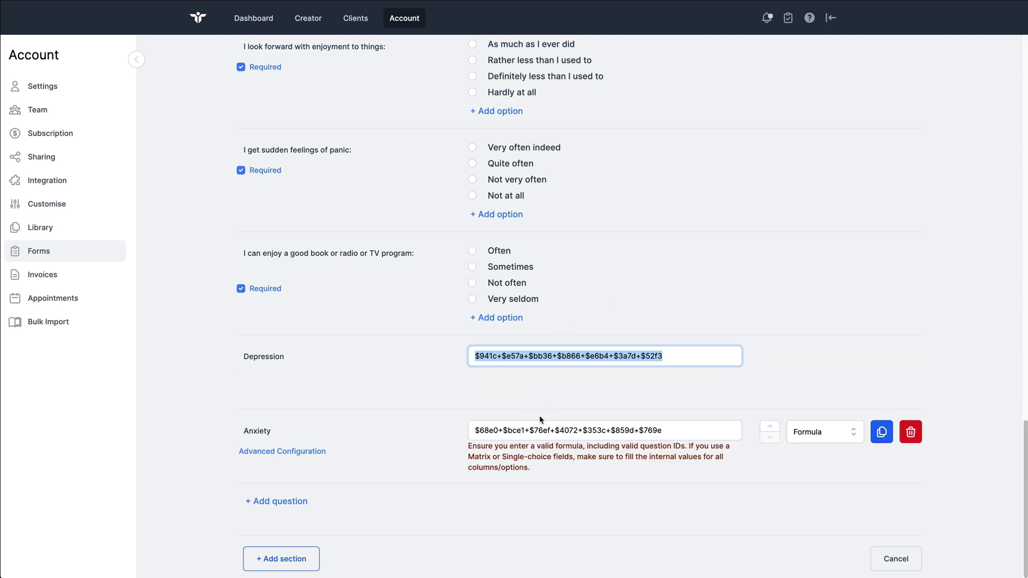
pyautogui.scroll(20, 556, 384)
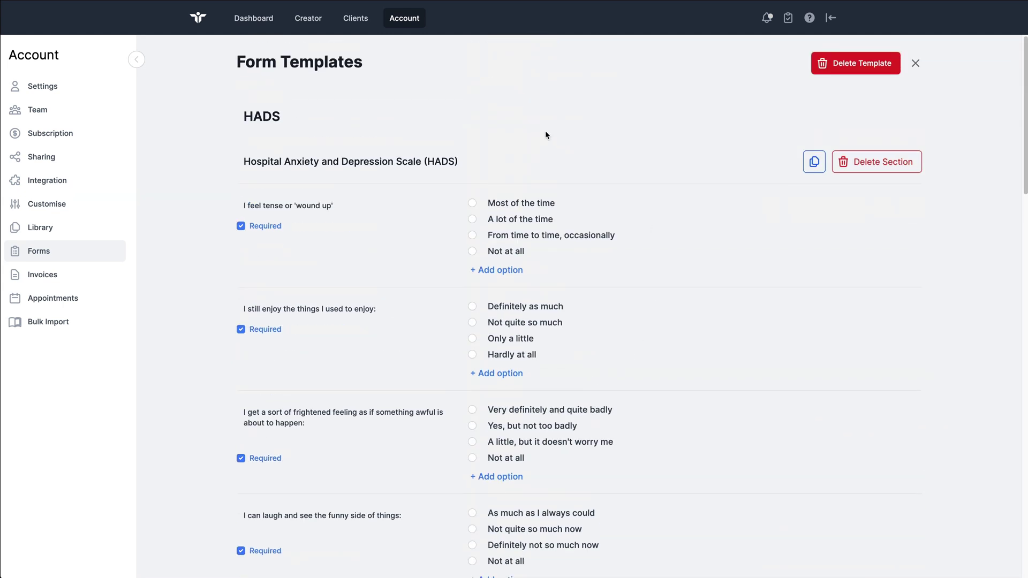
# Create and save a new form from the HADS template on the client's Forms page
pyautogui.click(359, 22)
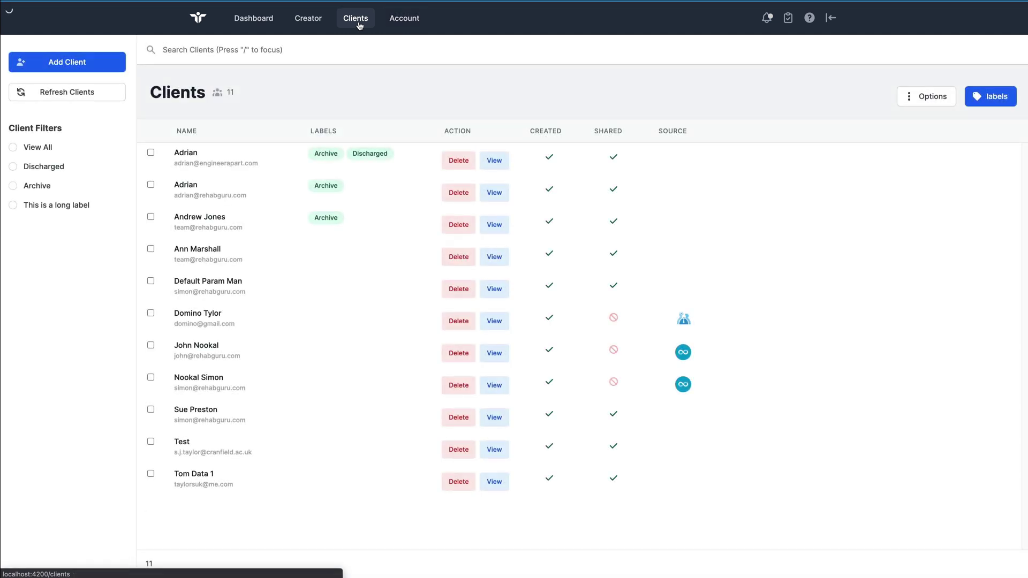
pyautogui.click(493, 423)
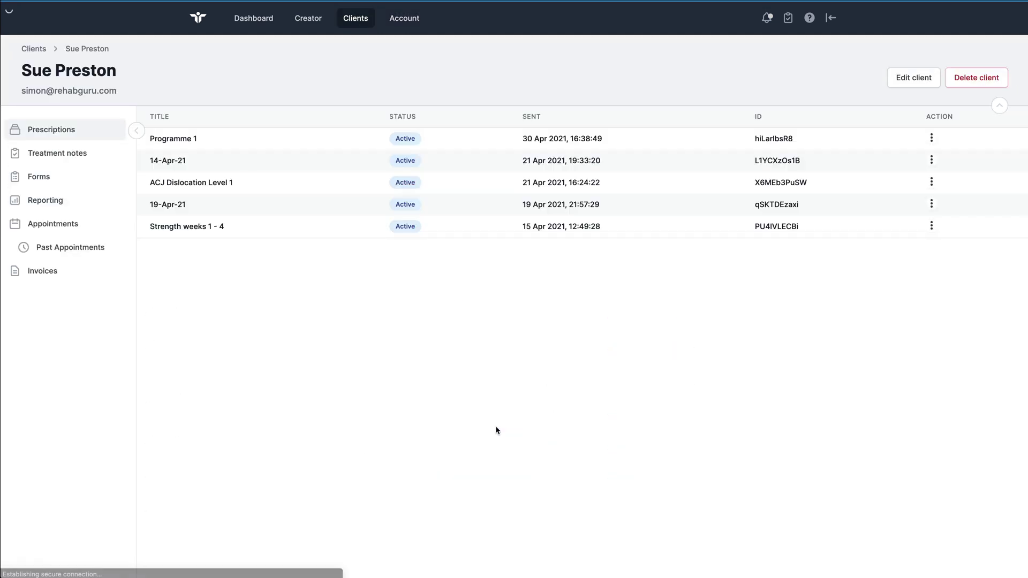
pyautogui.click(45, 180)
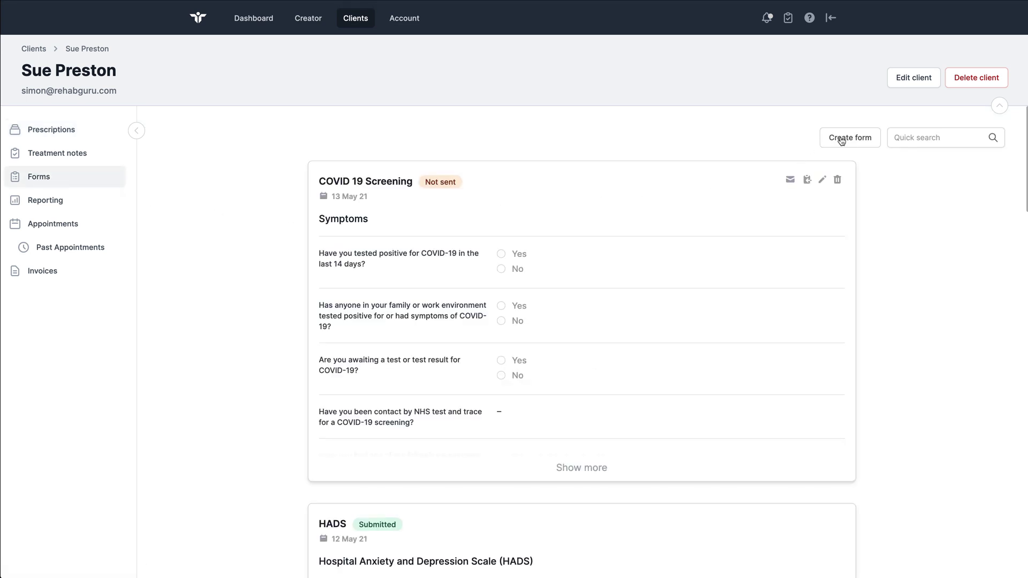
pyautogui.click(841, 140)
pyautogui.click(629, 142)
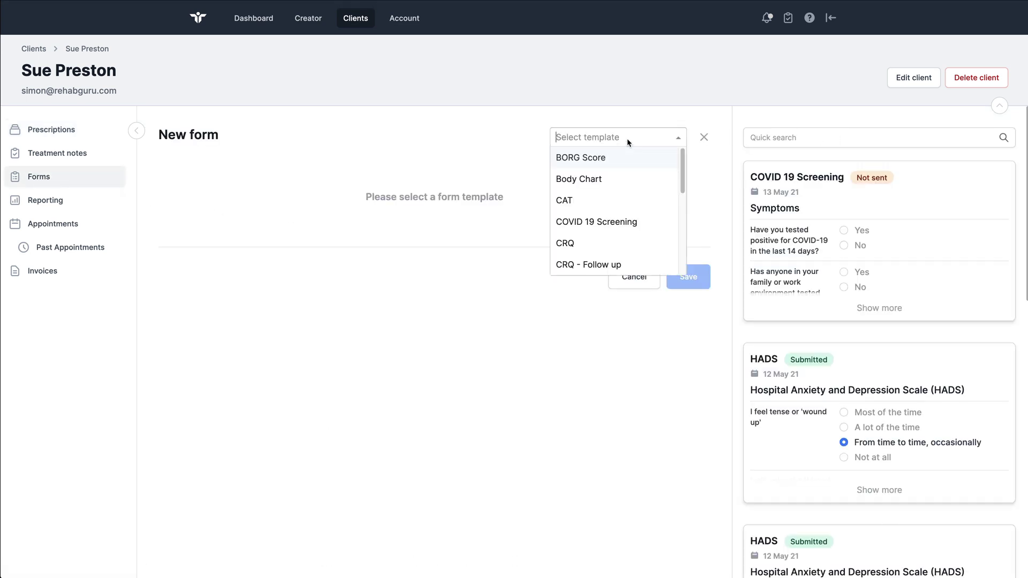
pyautogui.scroll(-4, 610, 209)
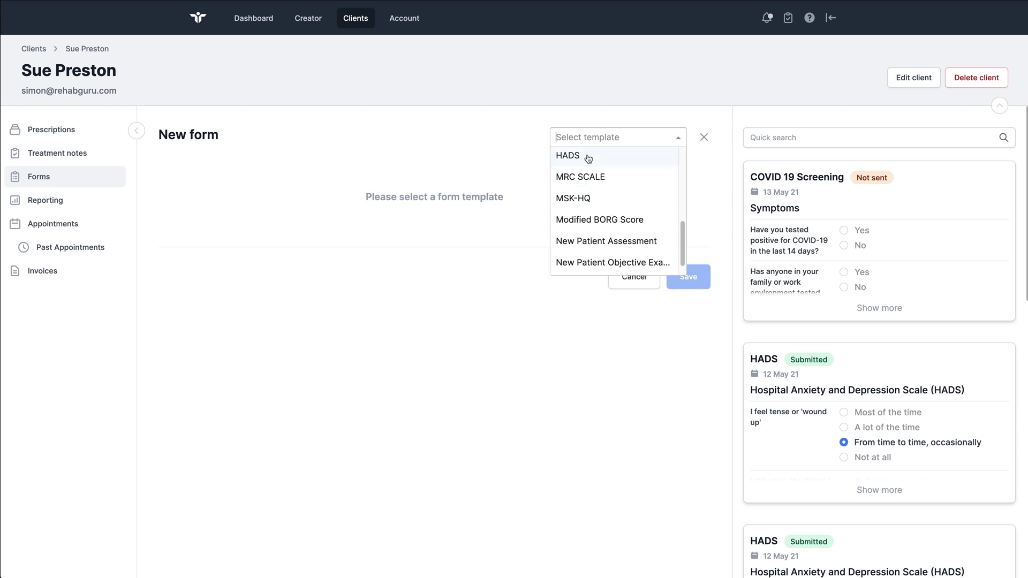
pyautogui.click(589, 157)
pyautogui.scroll(-1, 554, 289)
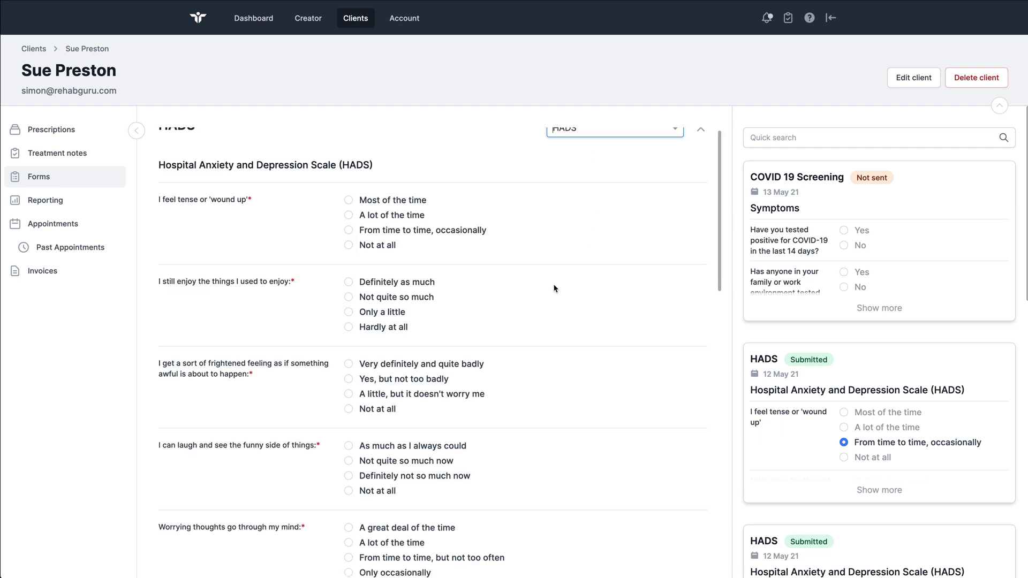
pyautogui.scroll(-10, 554, 289)
pyautogui.click(670, 538)
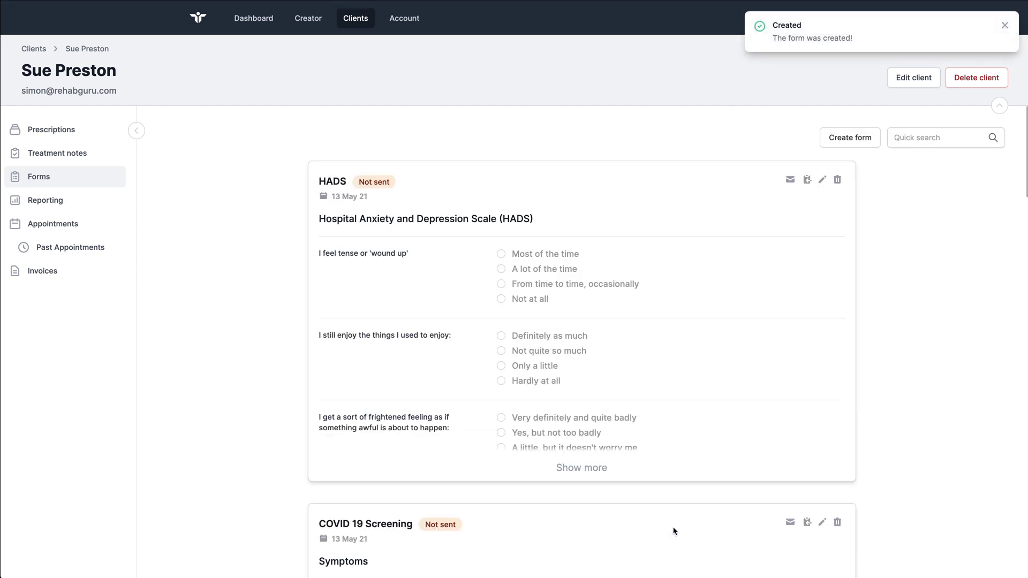
# Open the HADS form via its client link and answer the first six questions
pyautogui.click(808, 182)
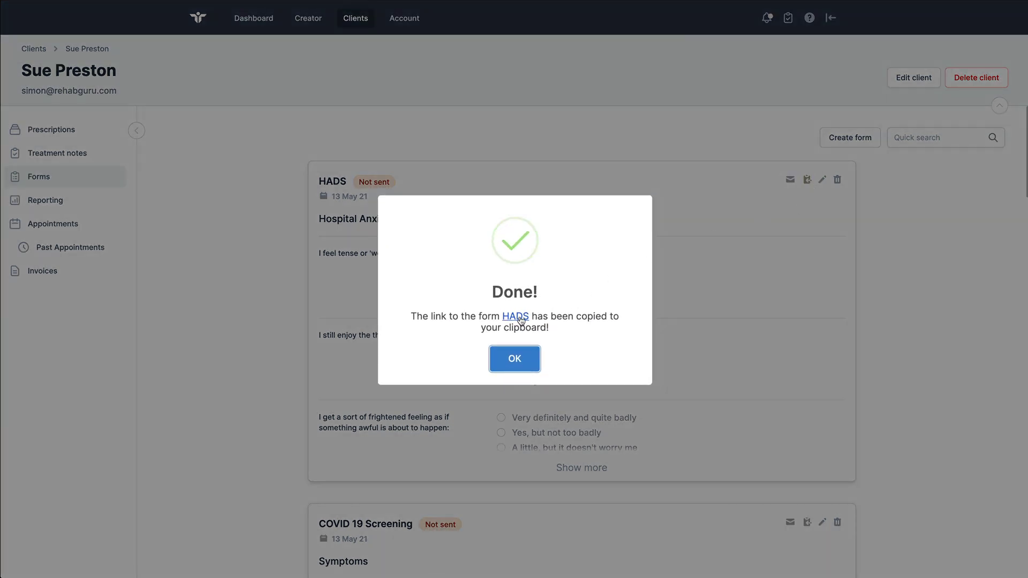
pyautogui.click(521, 321)
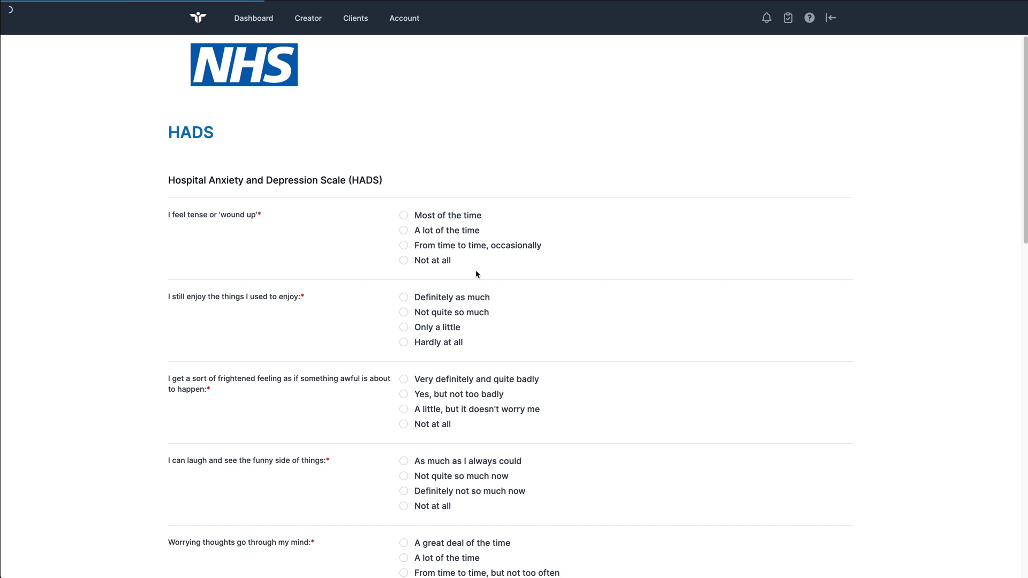
pyautogui.click(432, 245)
pyautogui.click(450, 327)
pyautogui.click(460, 410)
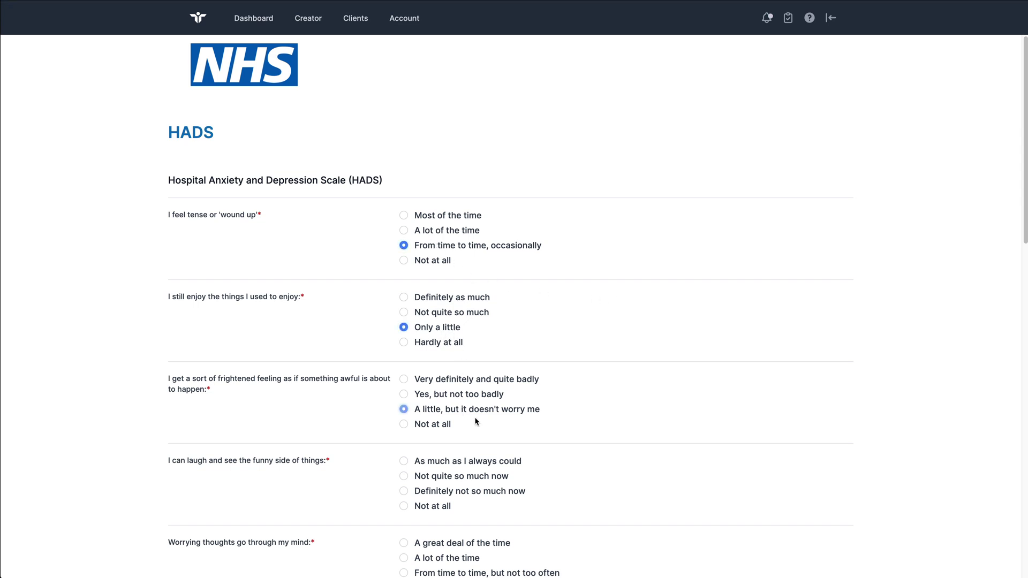
pyautogui.scroll(-5, 476, 421)
pyautogui.click(461, 214)
pyautogui.click(444, 295)
pyautogui.click(434, 377)
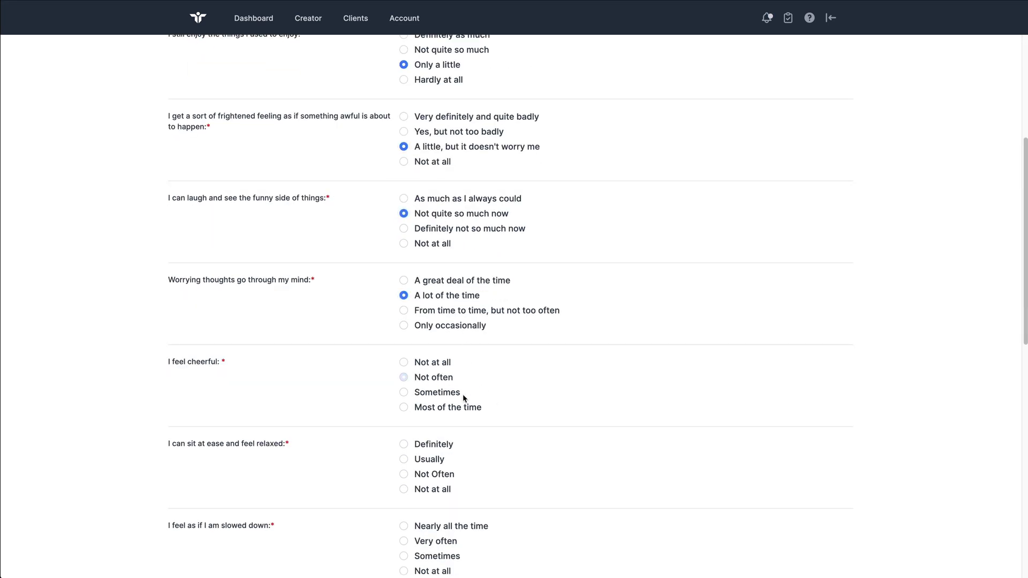
# Answer the remaining HADS questions, e.g. Not at all, Rather less than I used to, Sometimes
pyautogui.scroll(-3, 455, 429)
pyautogui.click(427, 291)
pyautogui.click(442, 386)
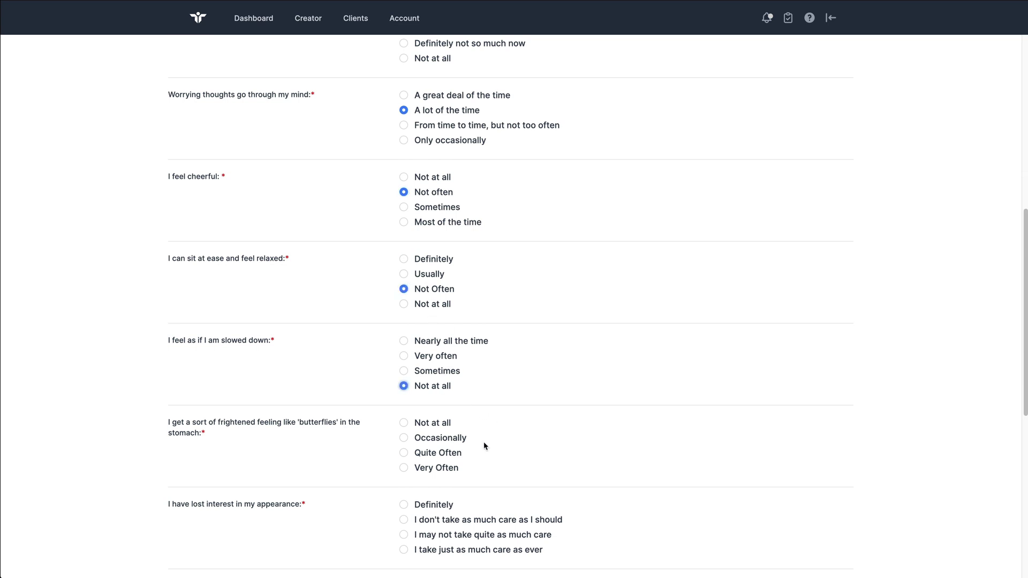
pyautogui.click(436, 458)
pyautogui.scroll(-1, 489, 434)
pyautogui.scroll(-1, 489, 434)
pyautogui.click(453, 453)
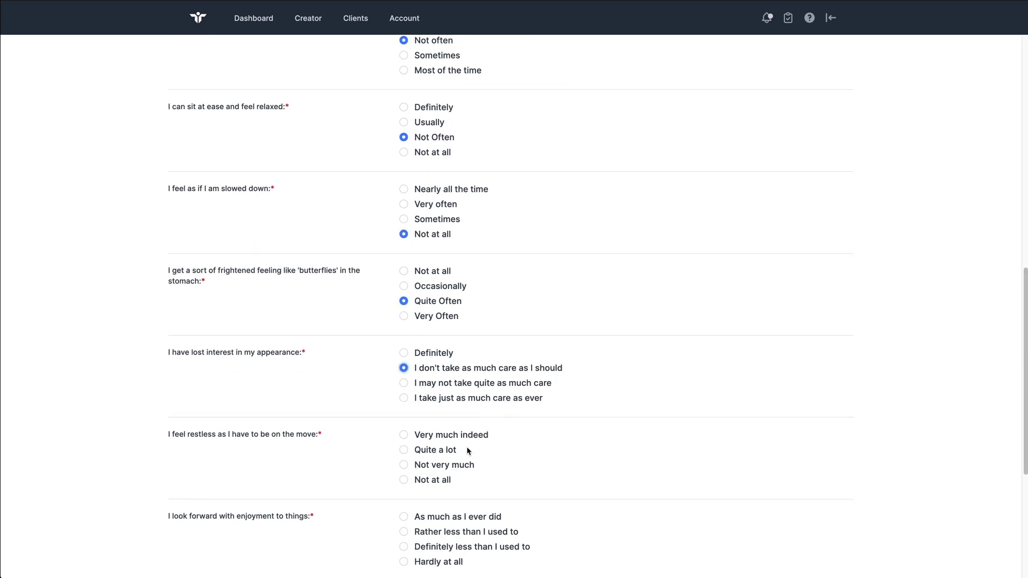
pyautogui.scroll(-3, 445, 385)
pyautogui.click(422, 302)
pyautogui.click(434, 369)
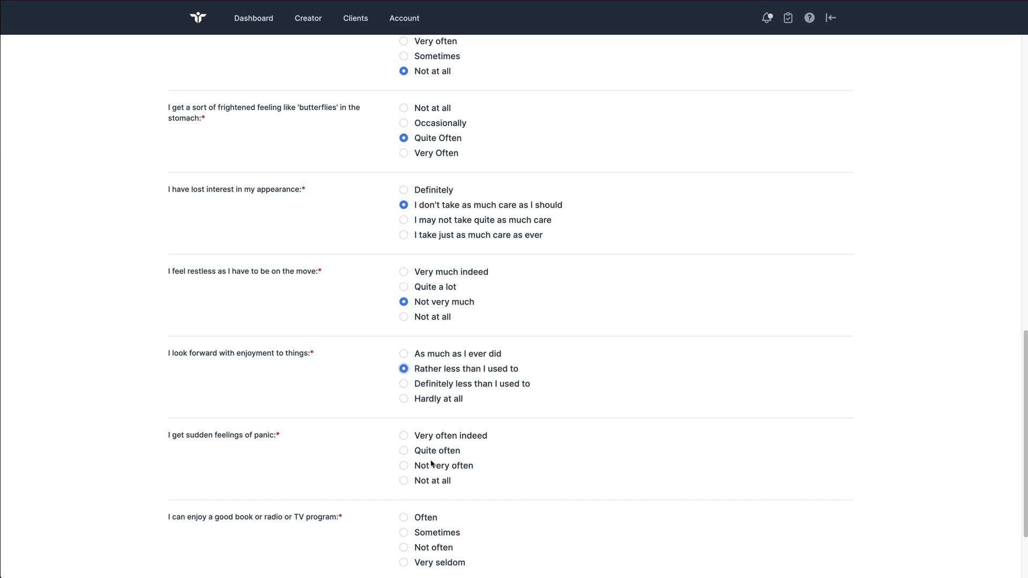
pyautogui.click(432, 466)
pyautogui.scroll(-2, 494, 455)
pyautogui.click(437, 429)
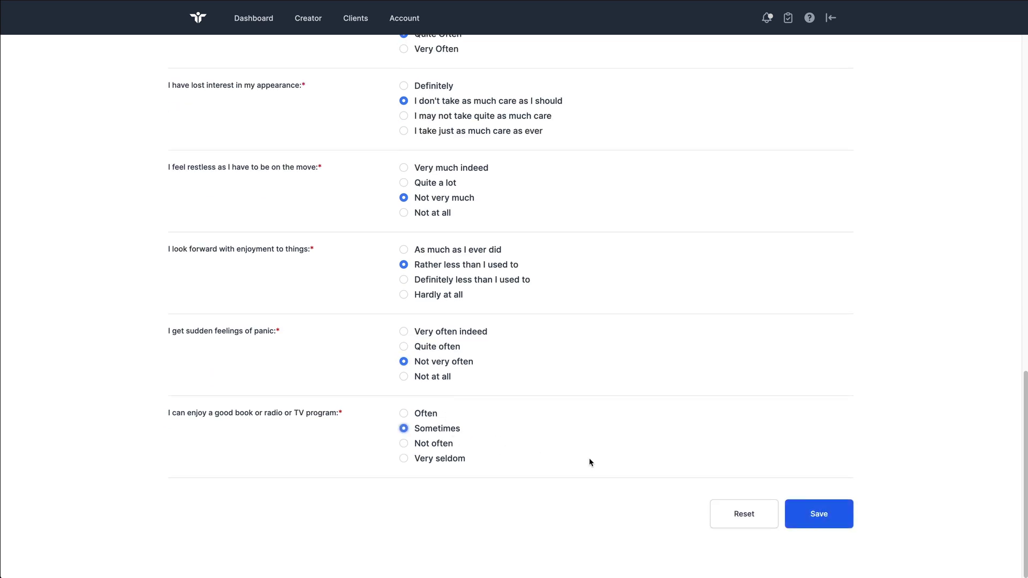
# Submit the completed HADS form and confirm the submission
pyautogui.click(825, 519)
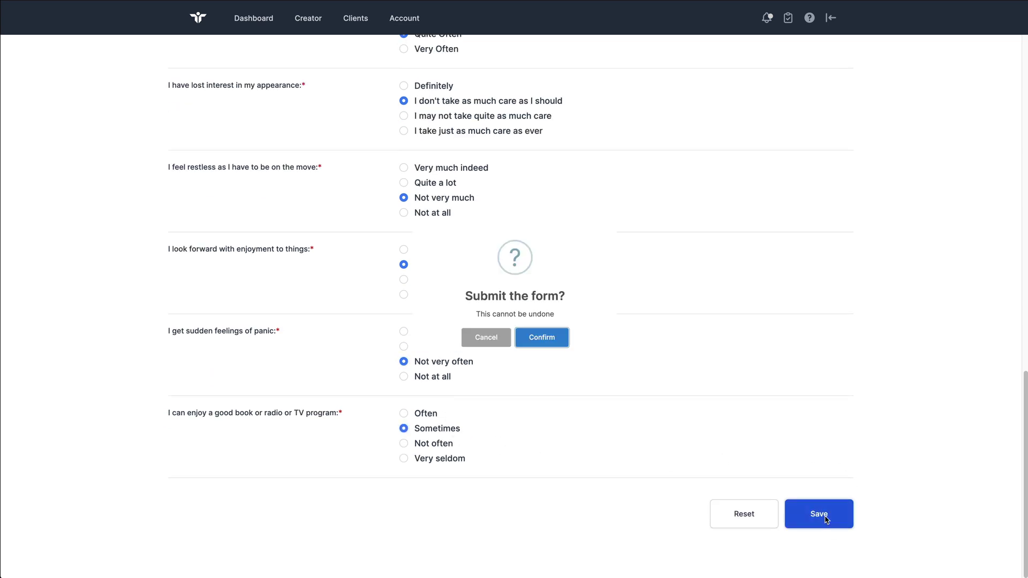
pyautogui.click(585, 355)
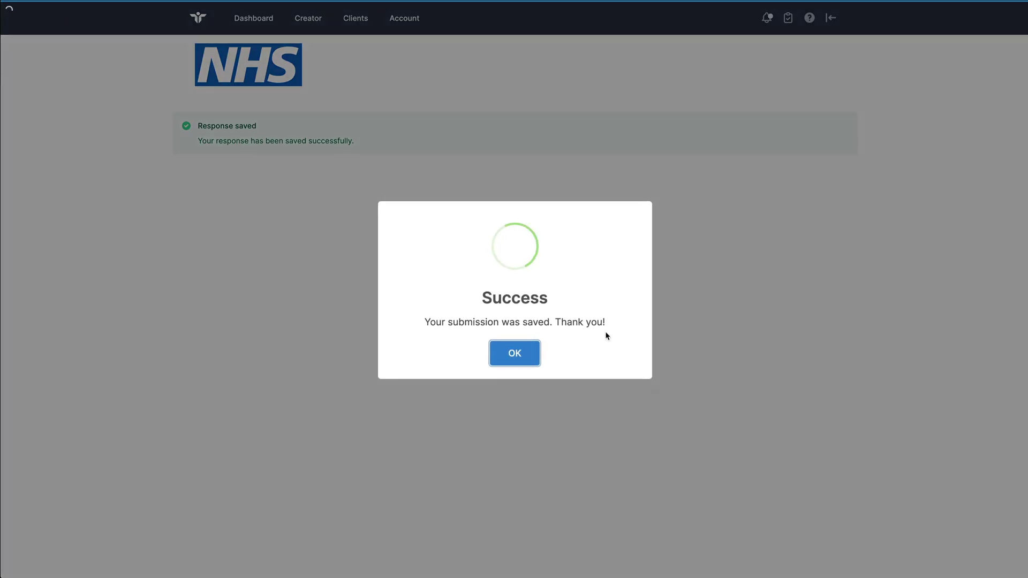
pyautogui.click(537, 352)
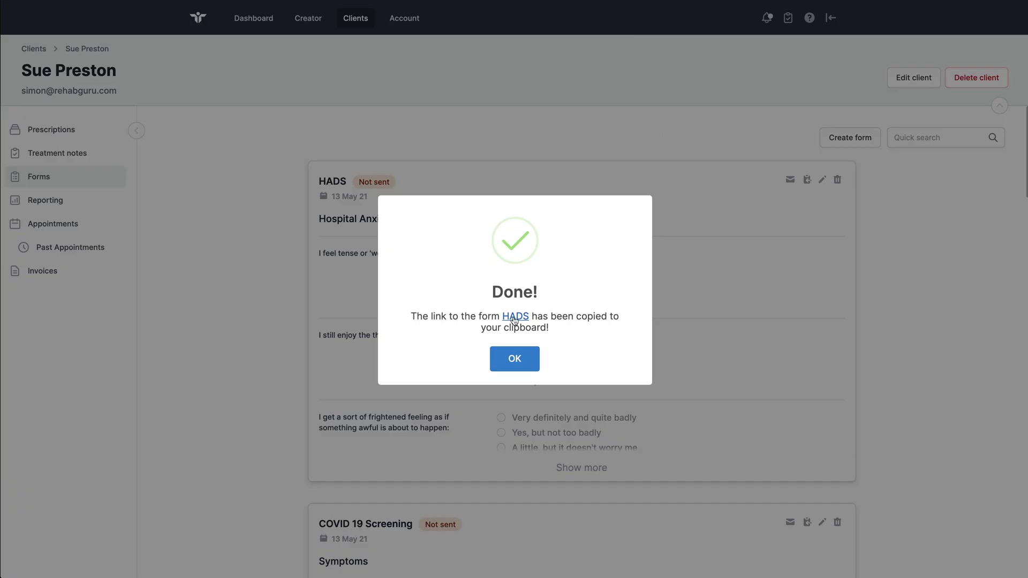
# Back on the client's record, expand the HADS form to see Depression 9 and Anxiety 10
pyautogui.click(515, 358)
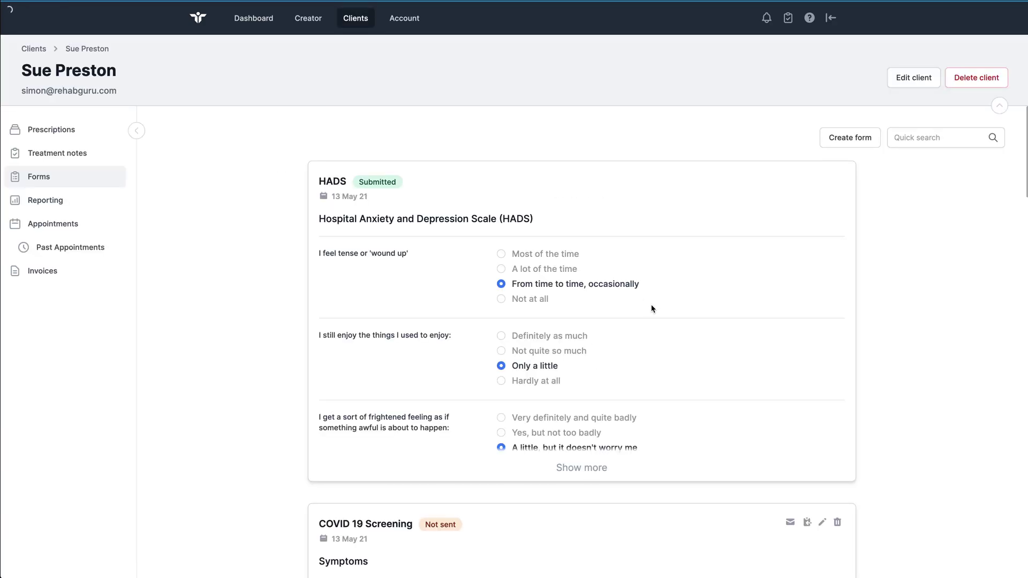
pyautogui.click(584, 468)
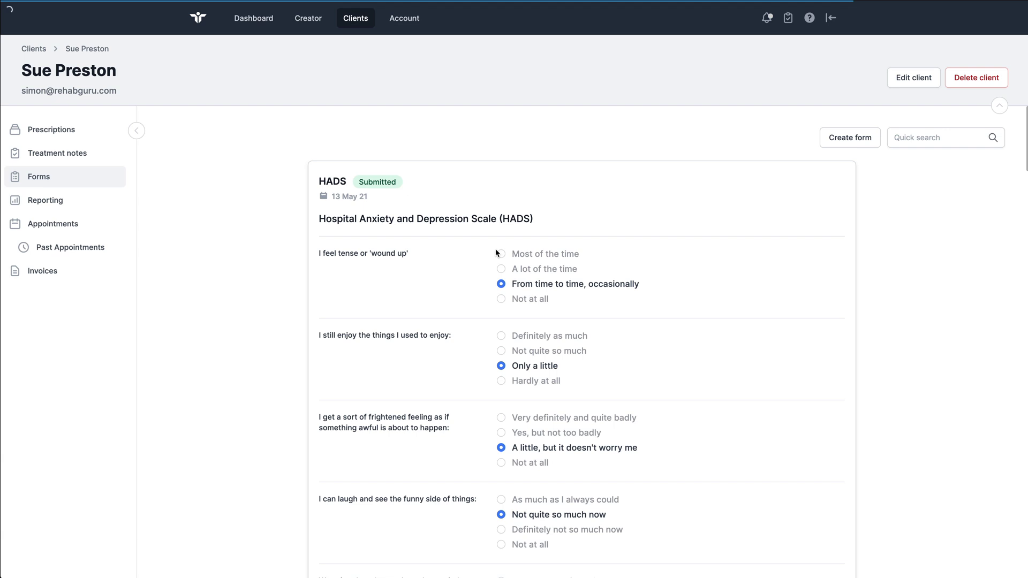
pyautogui.scroll(-10, 607, 300)
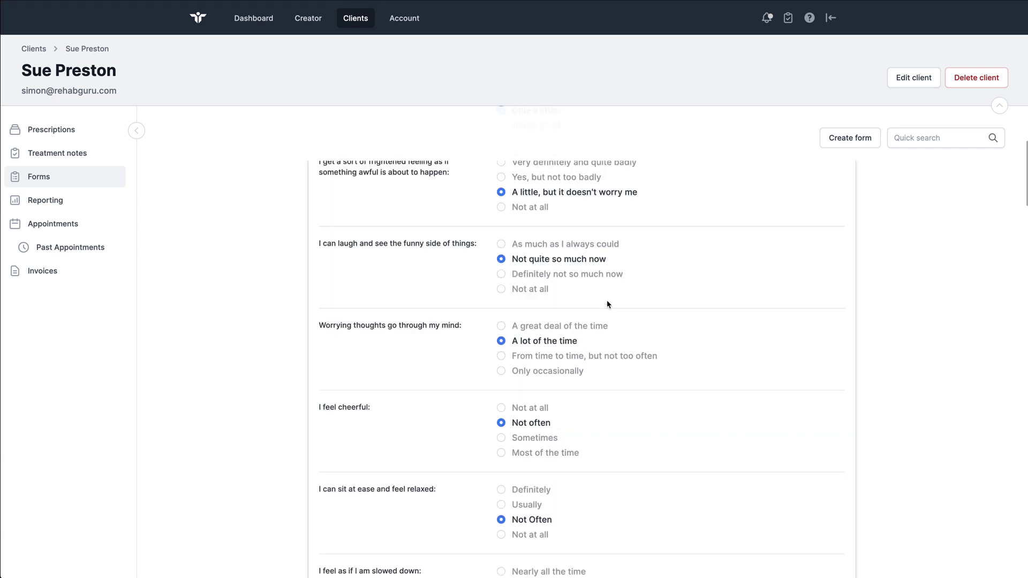
pyautogui.scroll(-9, 606, 300)
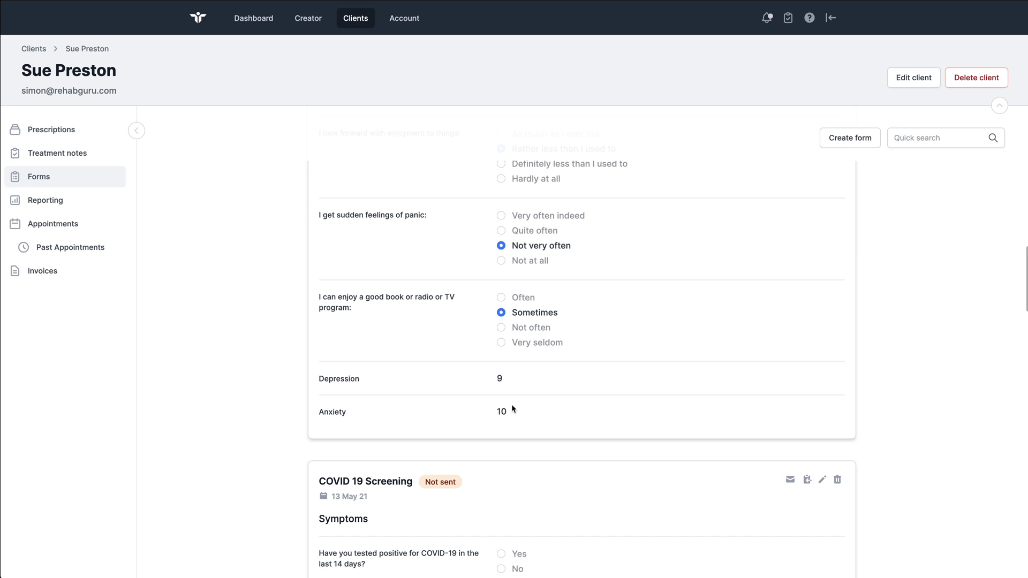
pyautogui.moveTo(513, 409); pyautogui.dragTo(321, 373)
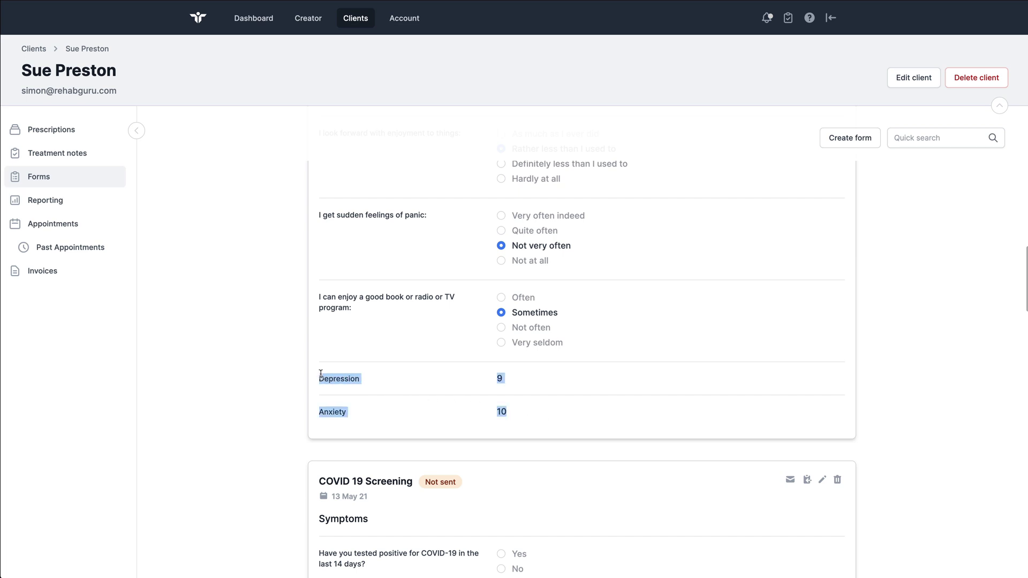
pyautogui.click(508, 380)
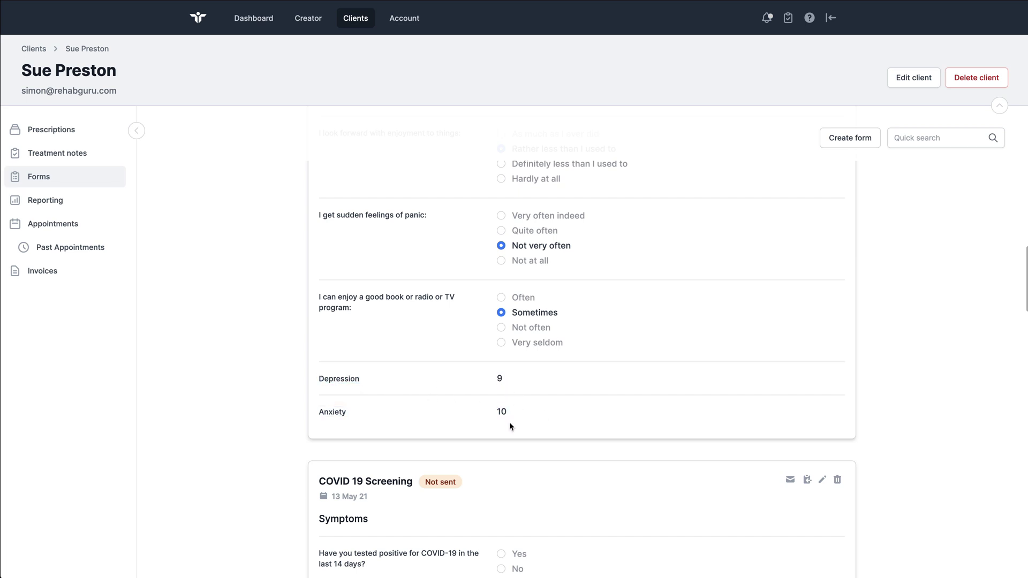
pyautogui.scroll(12, 547, 380)
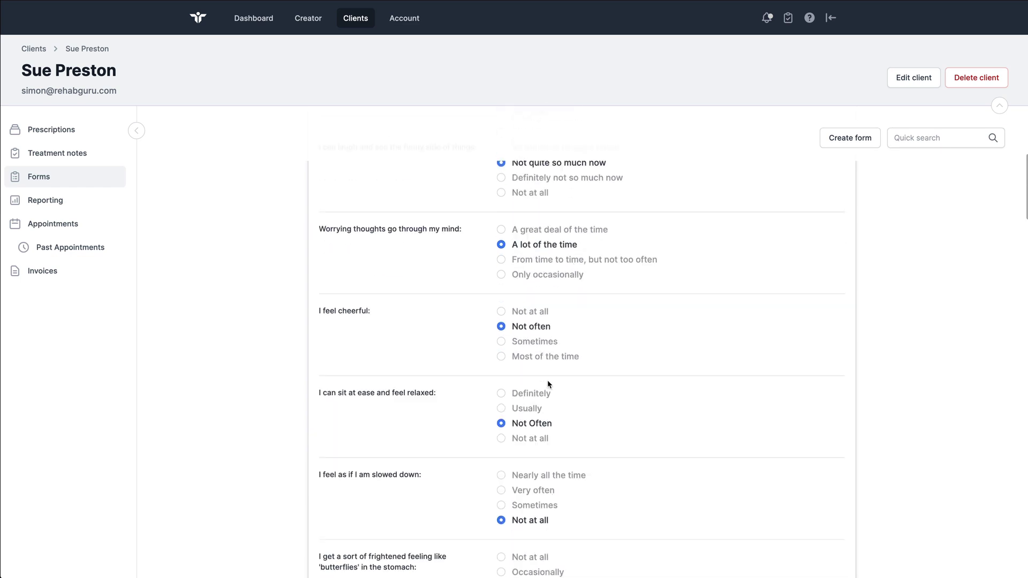
# Check the client's Reporting outcome data for the May 13, 2021 HADS scores: Depression 9, Anxiety 10
pyautogui.click(55, 201)
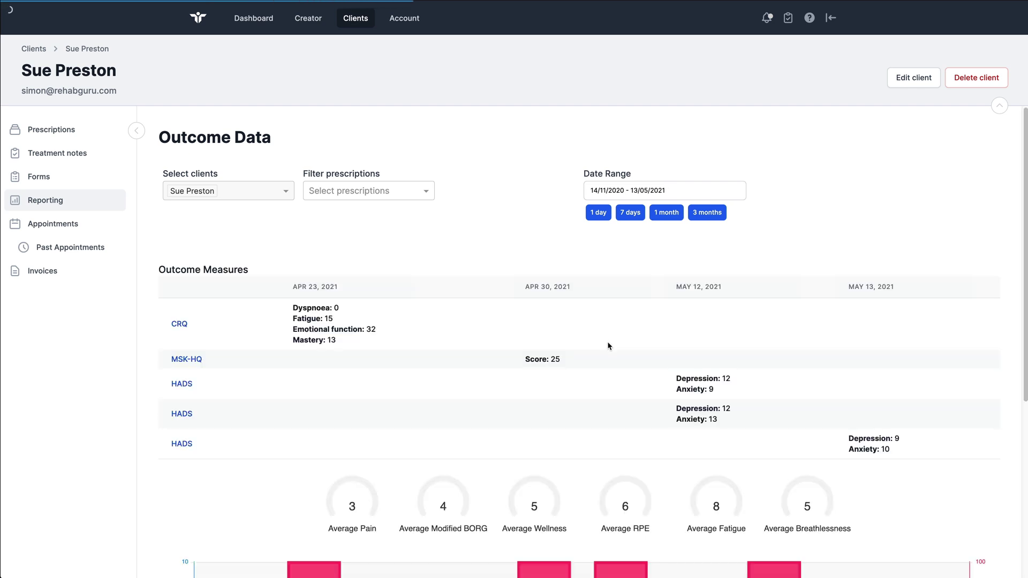
pyautogui.scroll(-2, 557, 348)
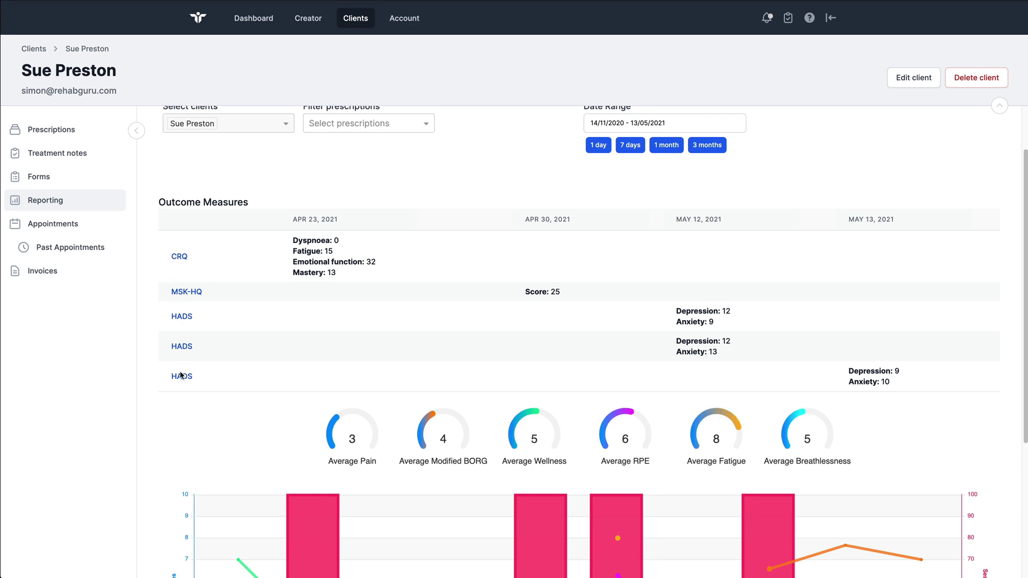
pyautogui.moveTo(904, 383); pyautogui.dragTo(773, 371)
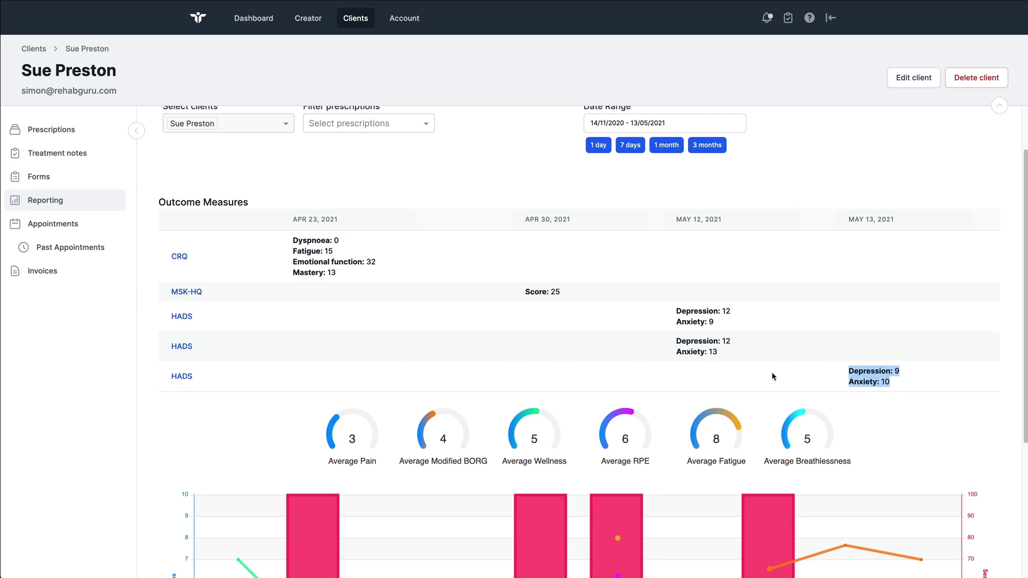
pyautogui.click(772, 372)
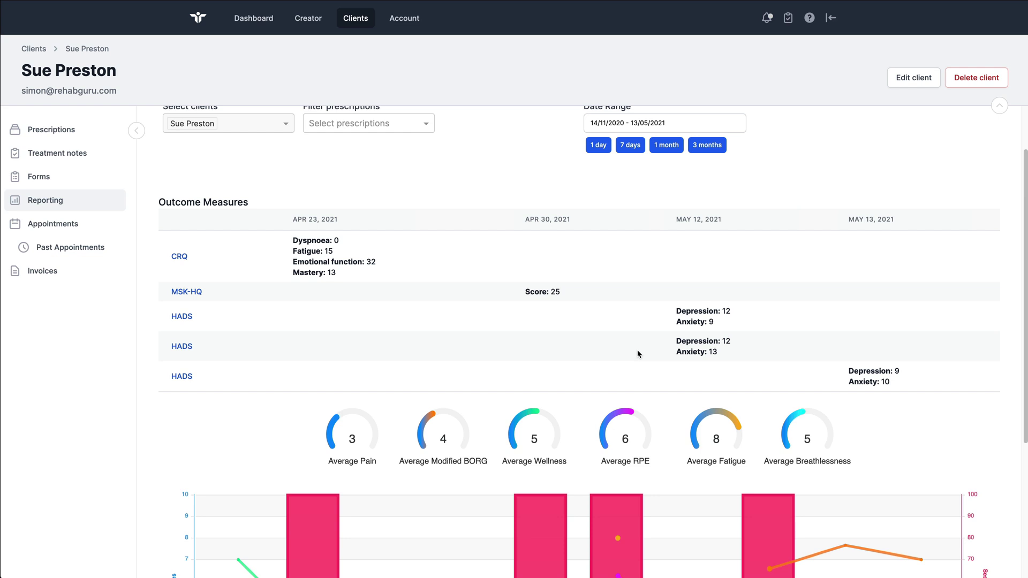
pyautogui.scroll(2, 637, 354)
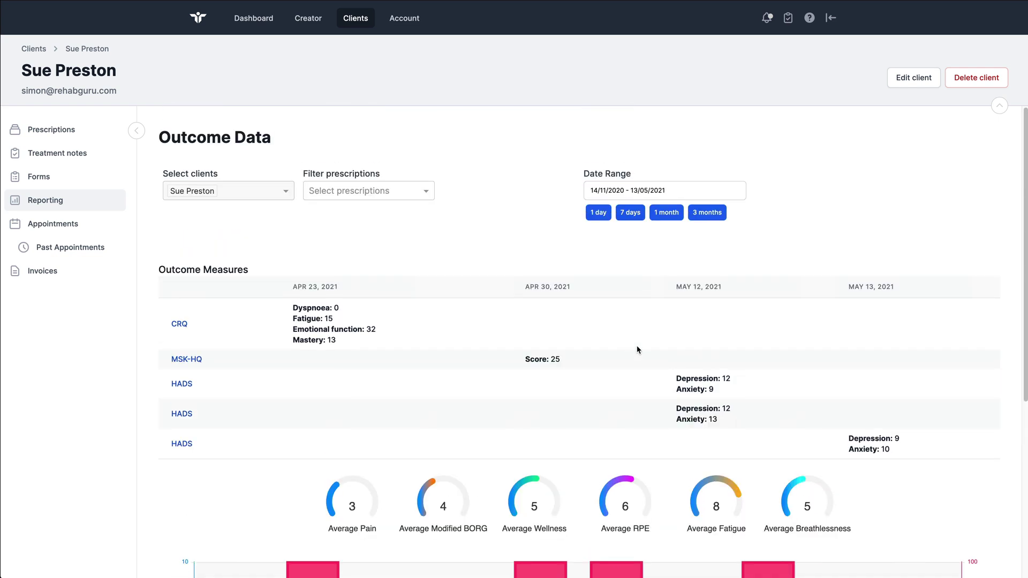
# Edit the HADS template from Account > Forms and scroll to its Depression and Anxiety totals
pyautogui.click(404, 22)
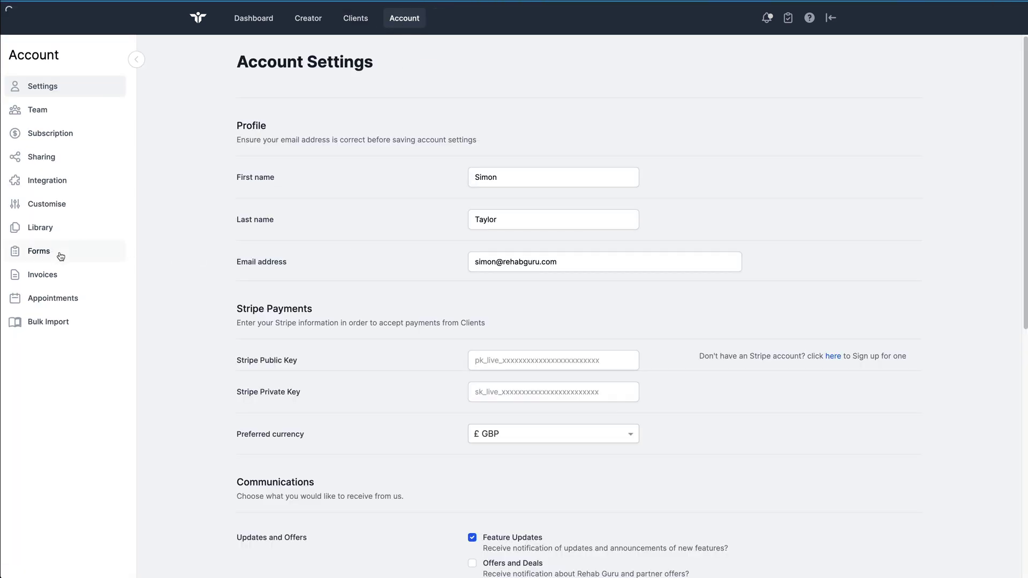
pyautogui.click(61, 257)
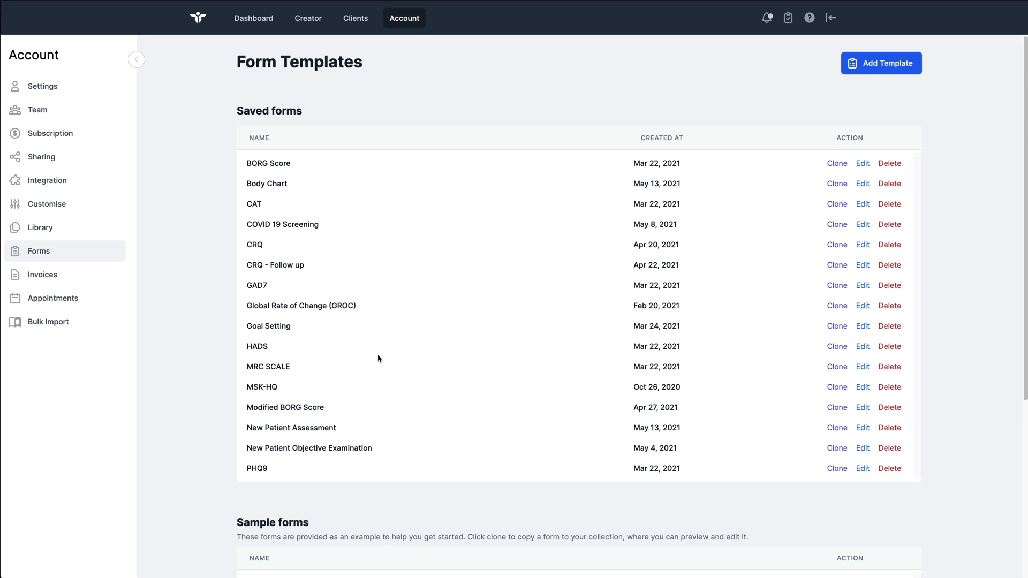
pyautogui.click(864, 347)
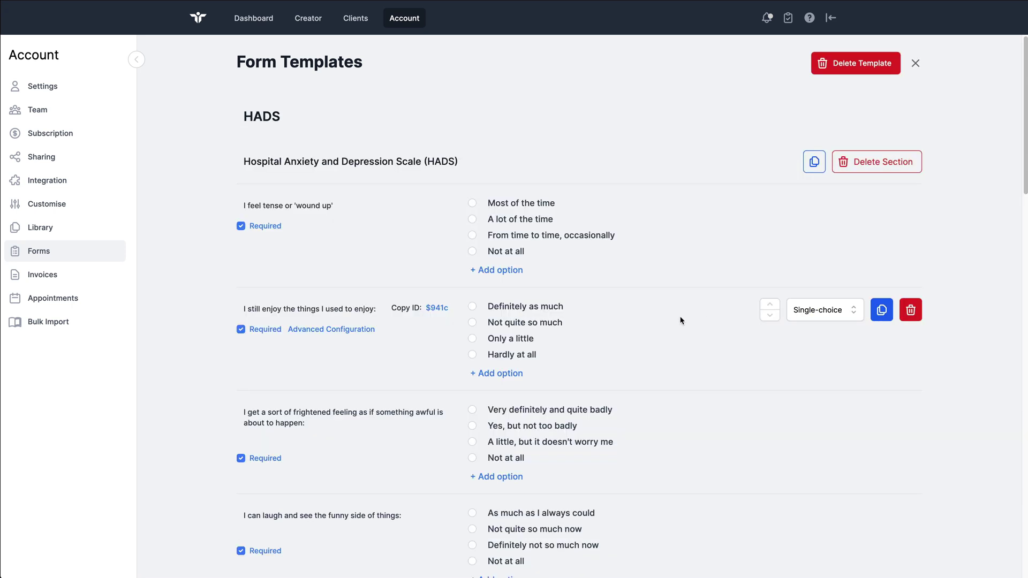
pyautogui.scroll(-1, 681, 320)
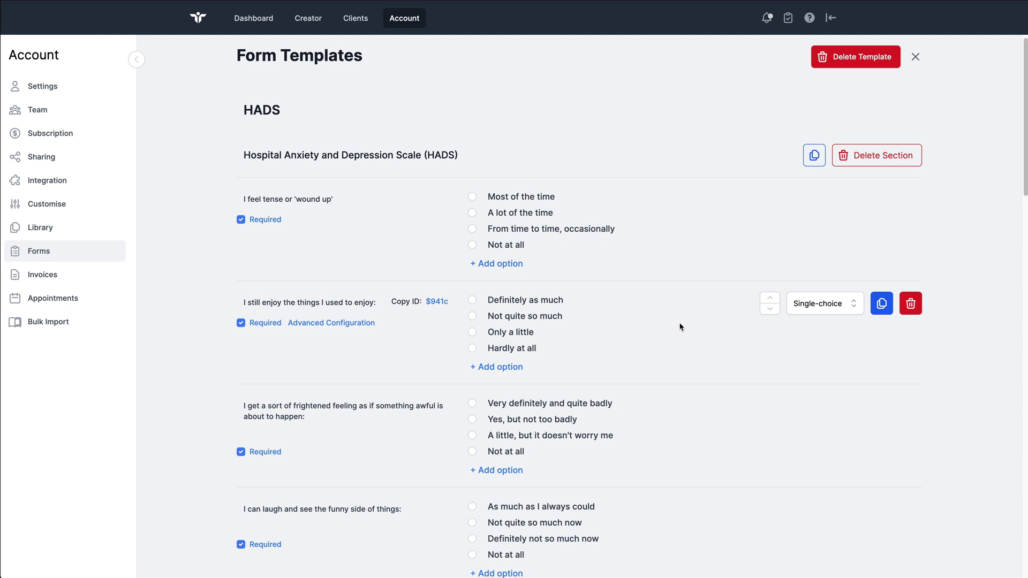
pyautogui.scroll(1, 681, 326)
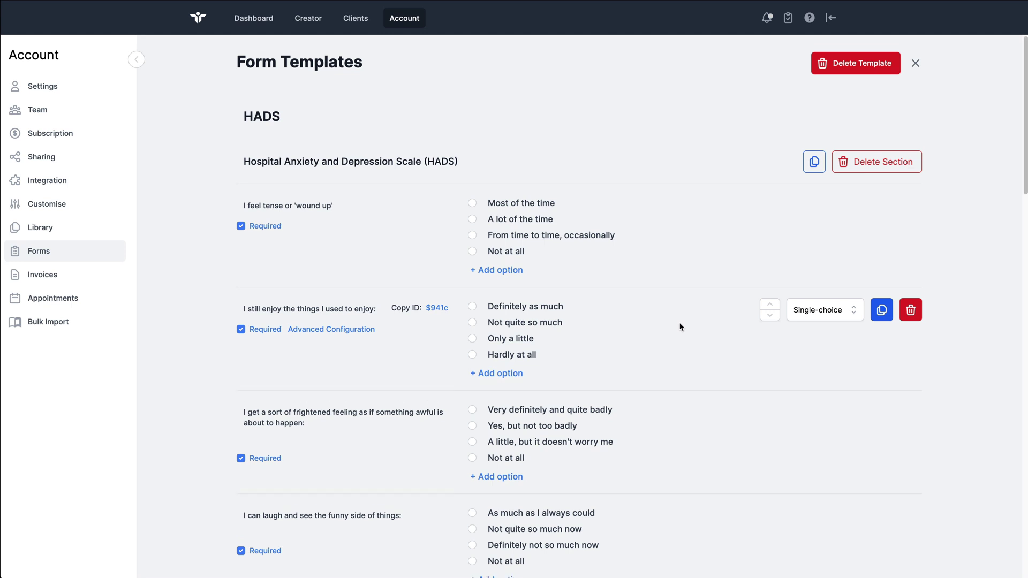
pyautogui.scroll(-15, 750, 268)
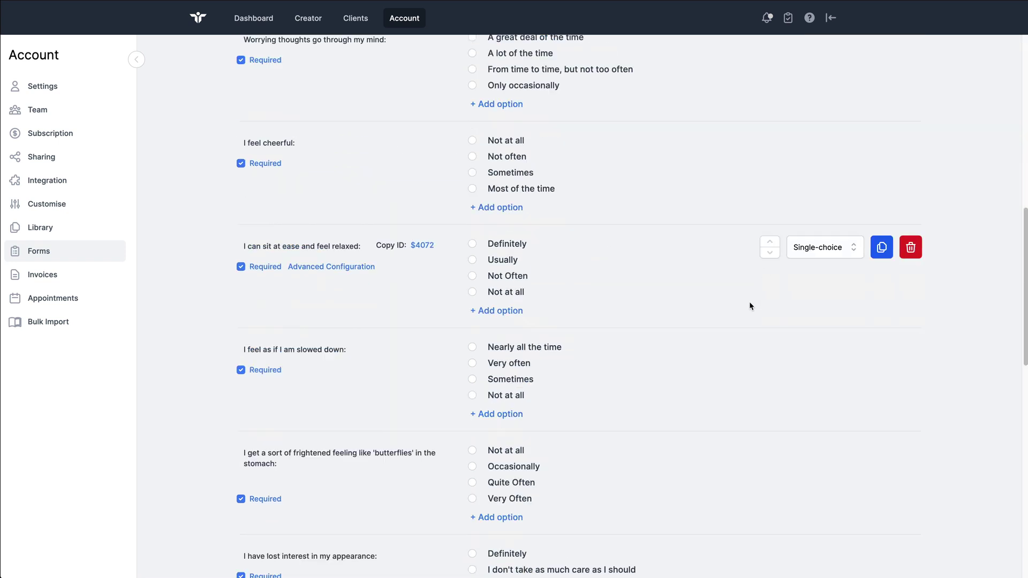
pyautogui.scroll(-10, 737, 305)
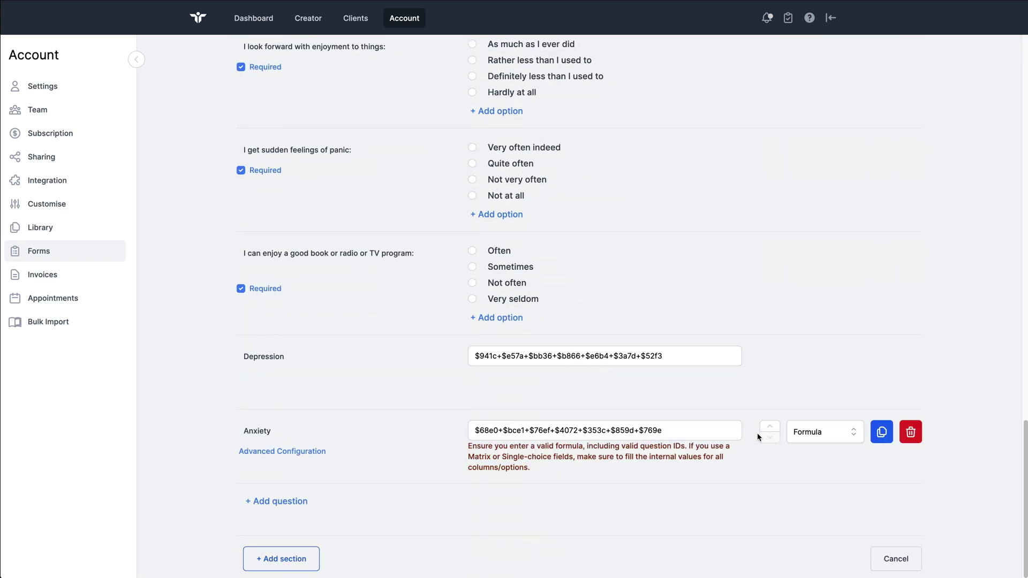
# Append Question 17 with type Information and put the cursor in its empty information text box
pyautogui.click(300, 502)
pyautogui.scroll(-2, 553, 470)
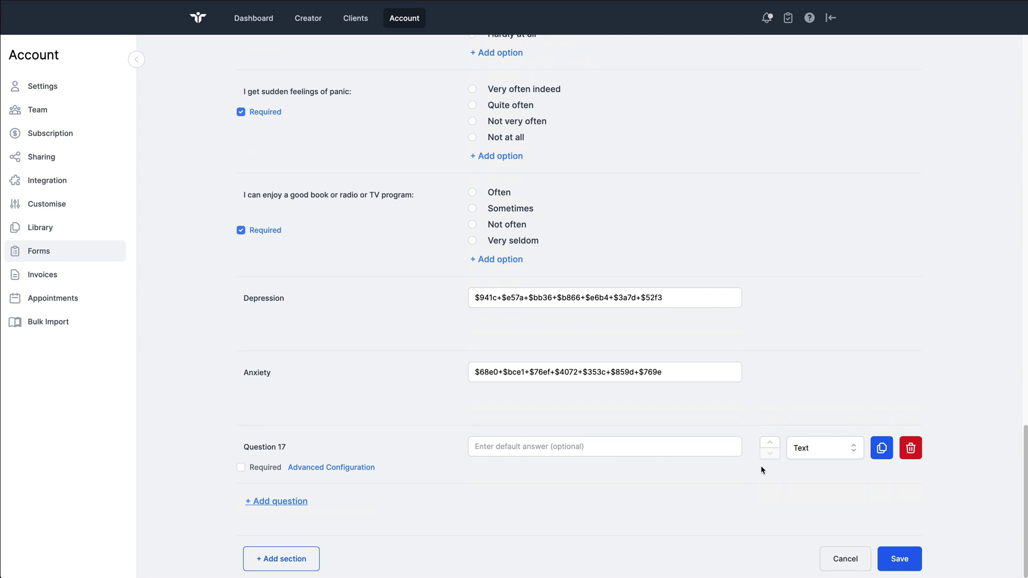
pyautogui.click(817, 448)
pyautogui.click(816, 547)
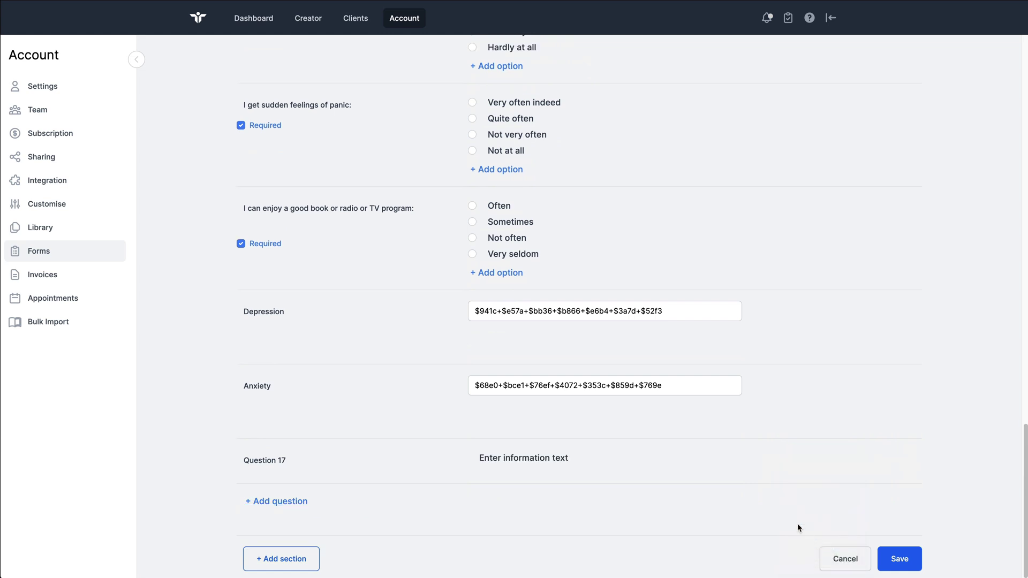
pyautogui.click(507, 460)
pyautogui.press('Right')
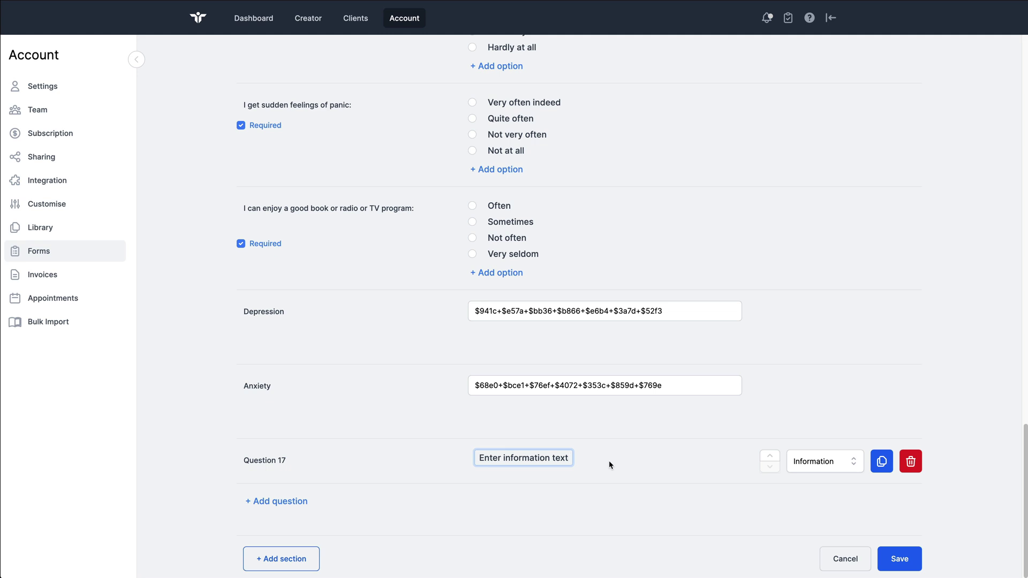
pyautogui.scroll(20, 609, 459)
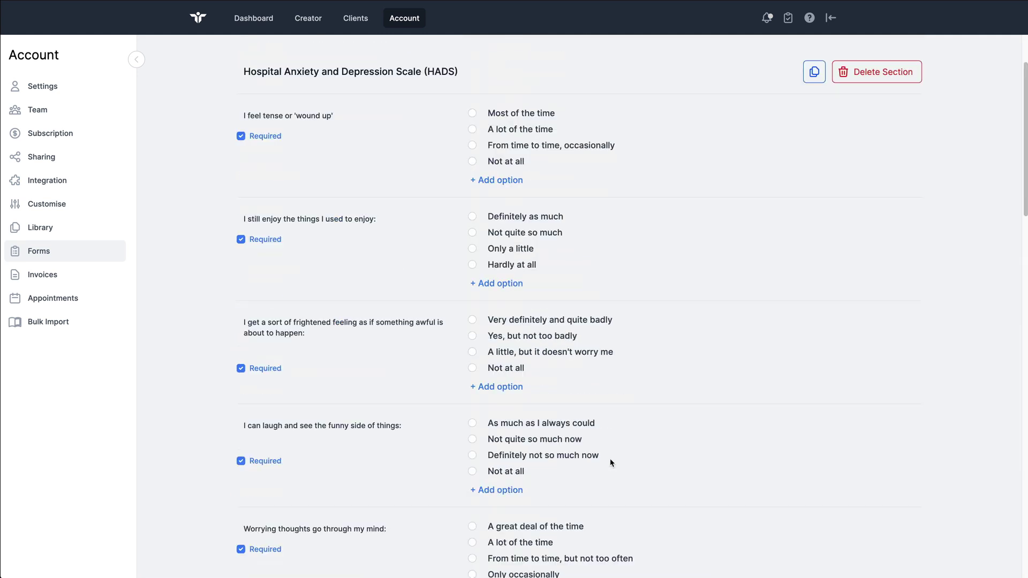
pyautogui.moveTo(714, 230)
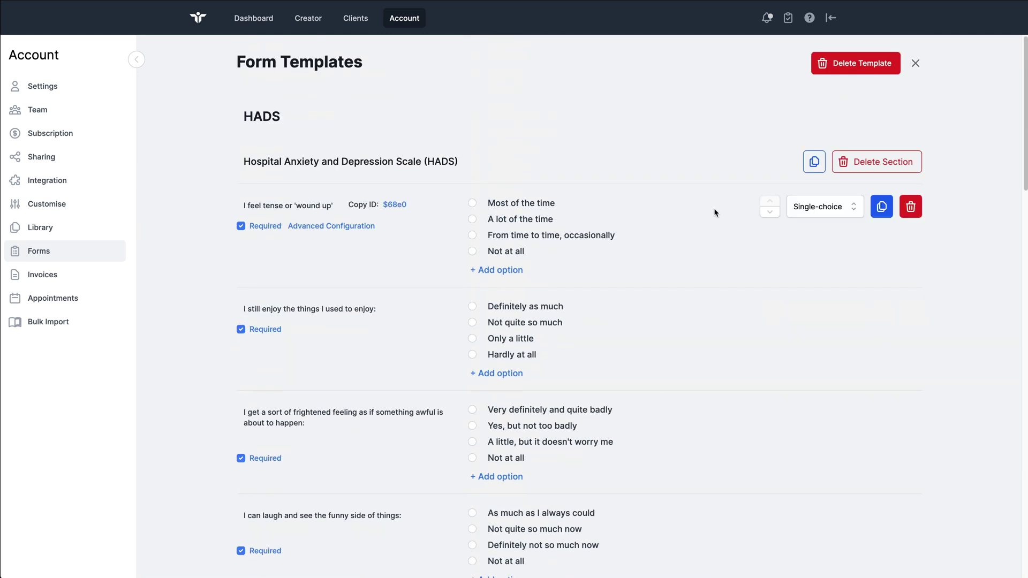